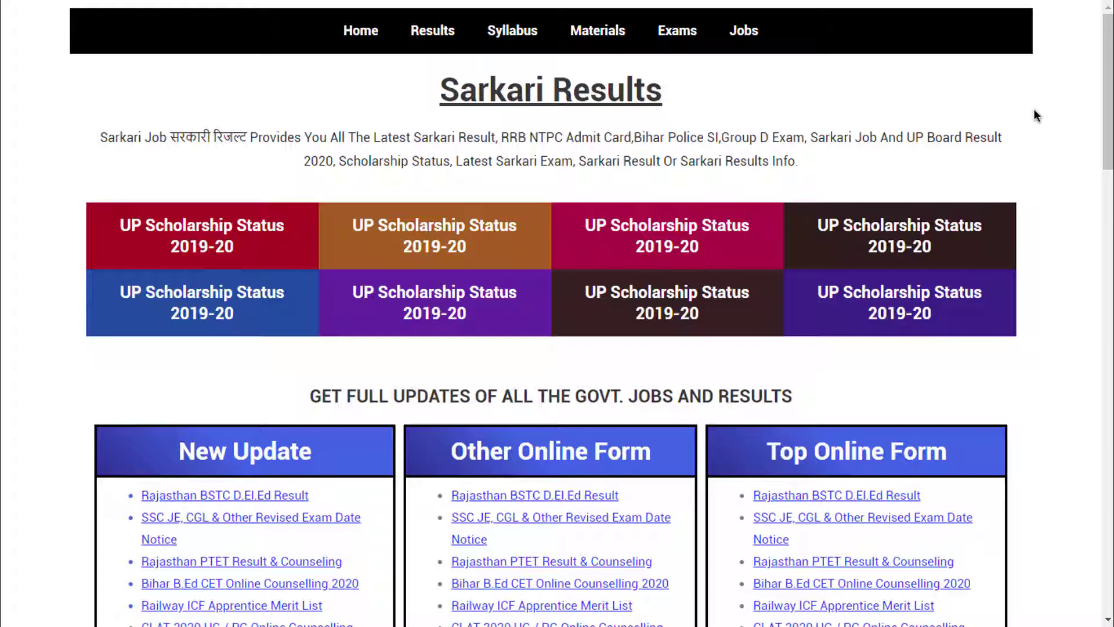
Step: Leave the full-screen view of the Sarkari Results site and log in to its WordPress admin at localhost/wordpress/wp1/login with the saved credentials
scroll(945, 186, down, 20)
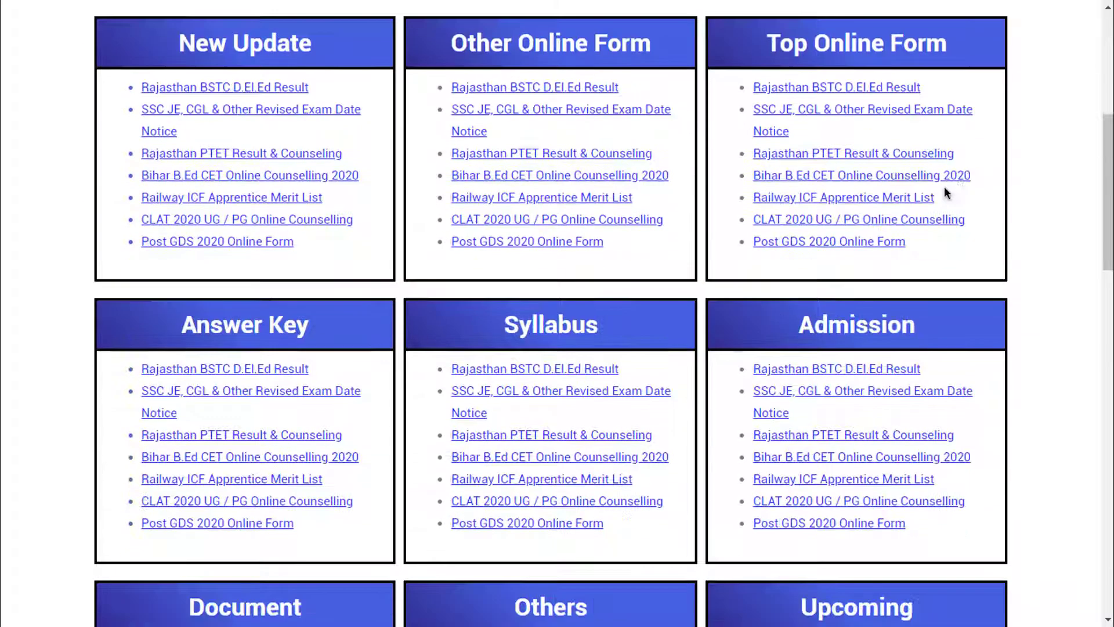
scroll(881, 378, up, 20)
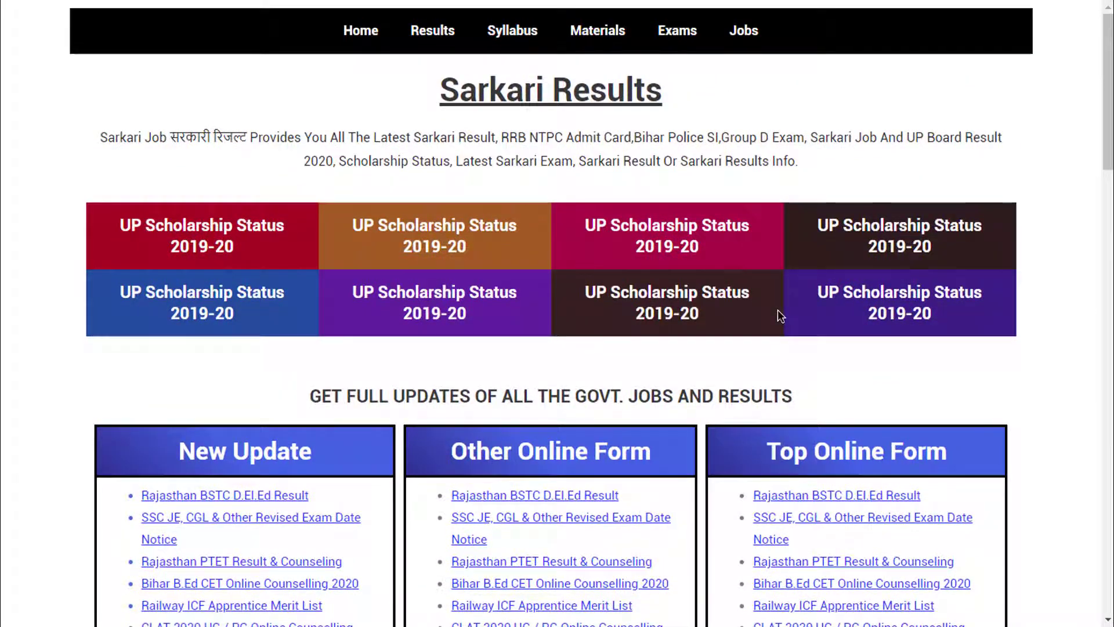
key(F11)
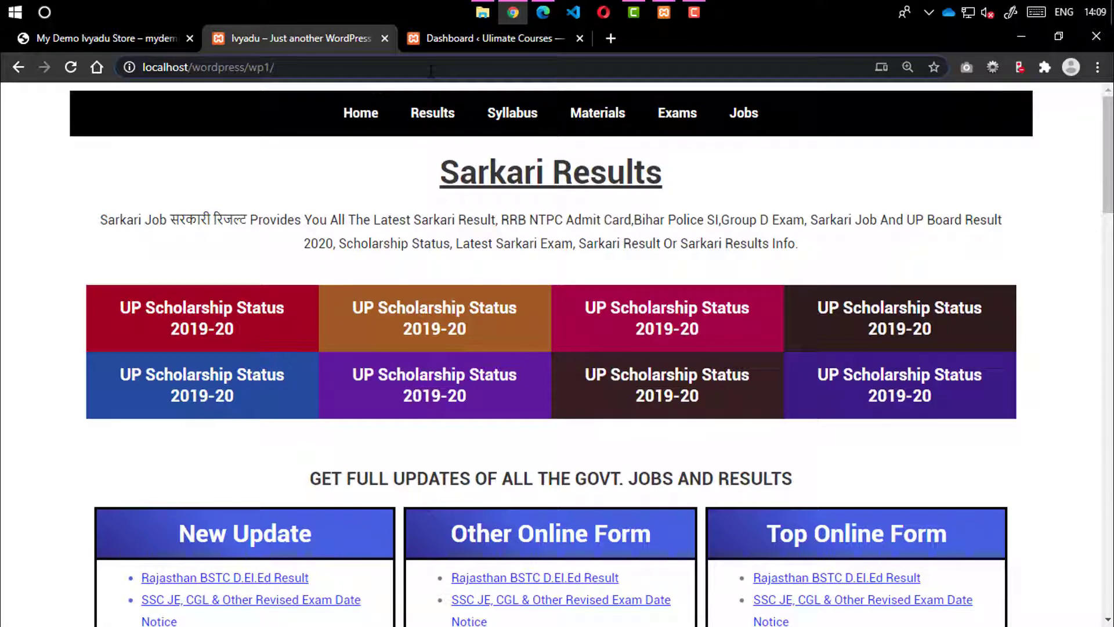
text(login)
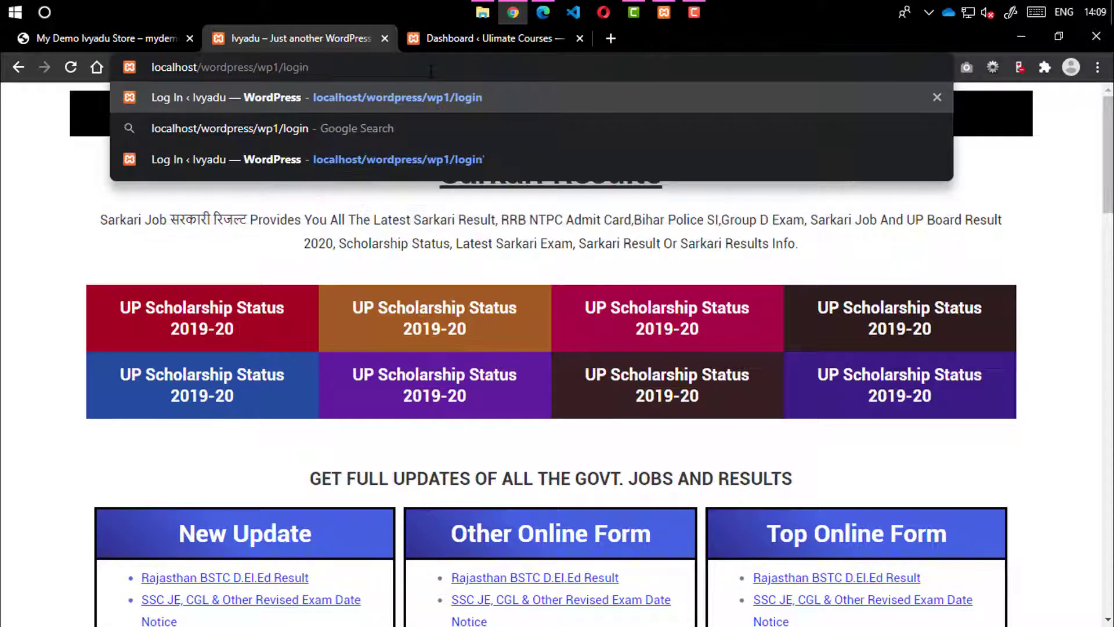
key(Return)
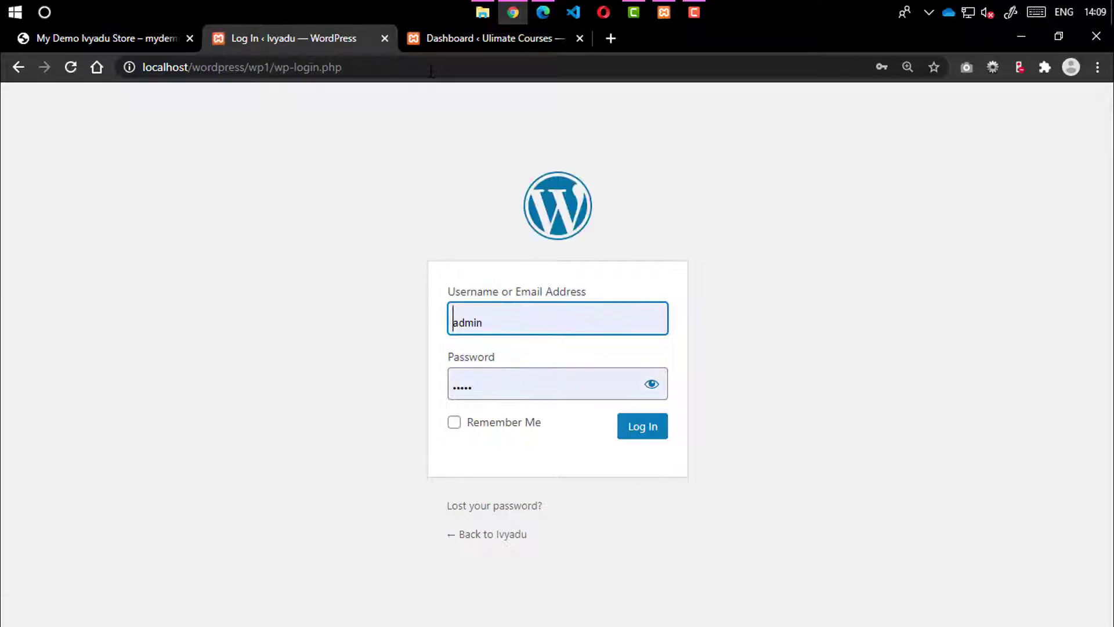
key(Return)
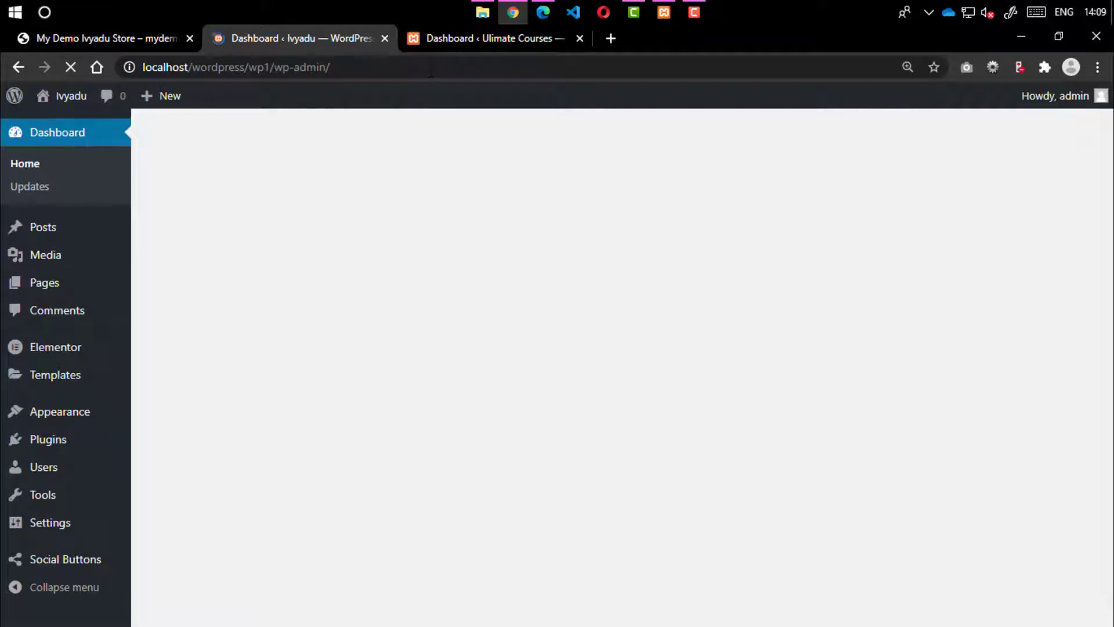
Step: Open the front page of the Ulimate Courses site from its dashboard in a separate tab and look it over
click(466, 46)
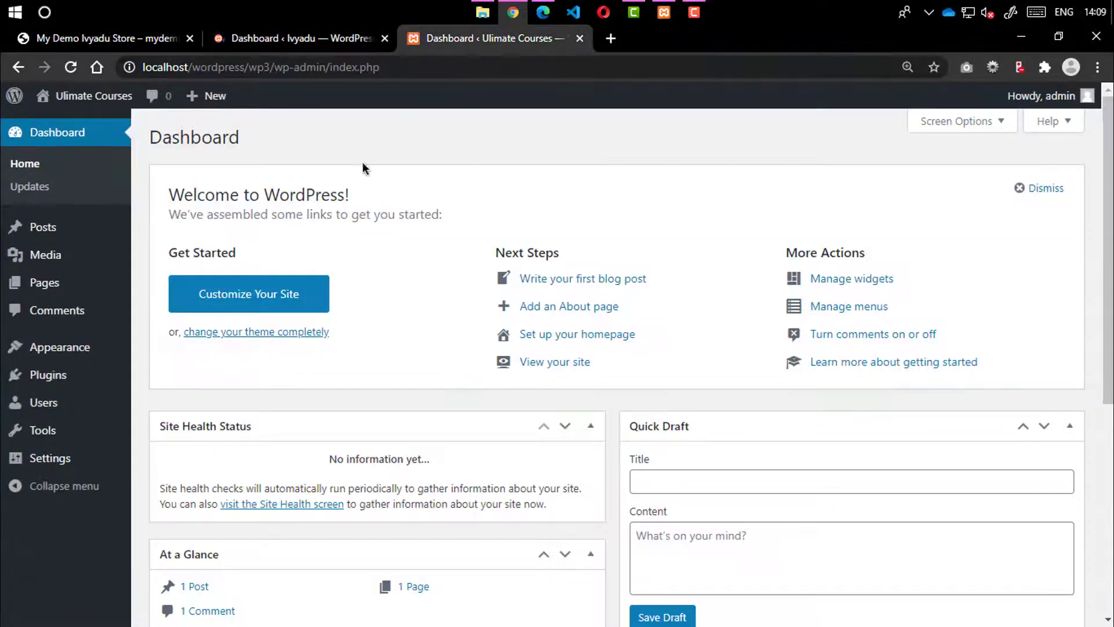
mouse_move(87, 95)
middle_click(57, 121)
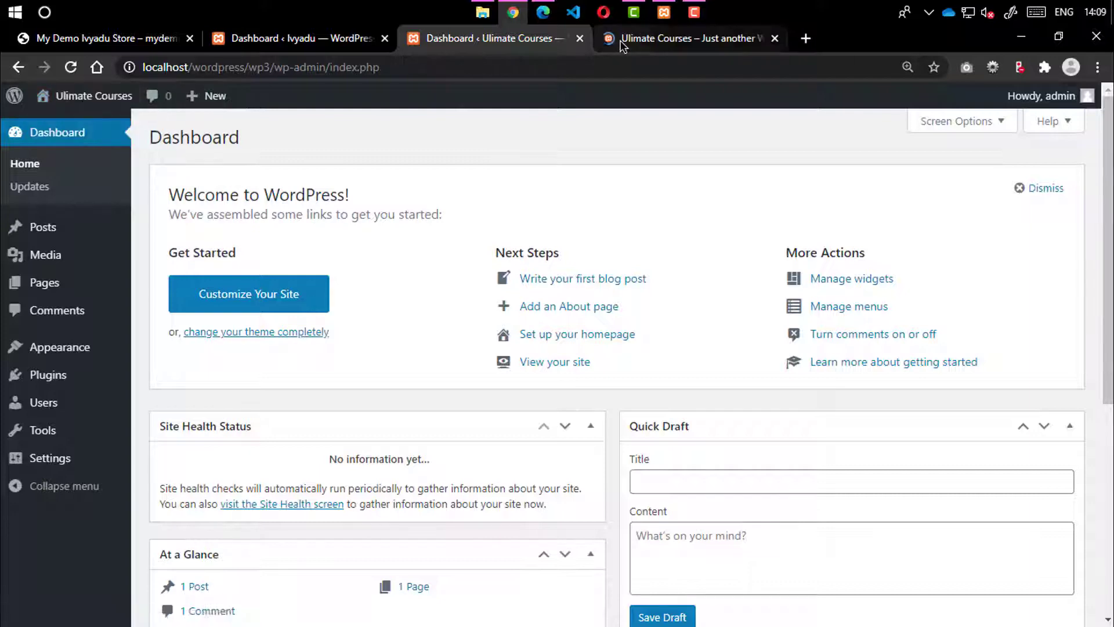
click(622, 45)
scroll(510, 328, down, 15)
scroll(464, 232, up, 15)
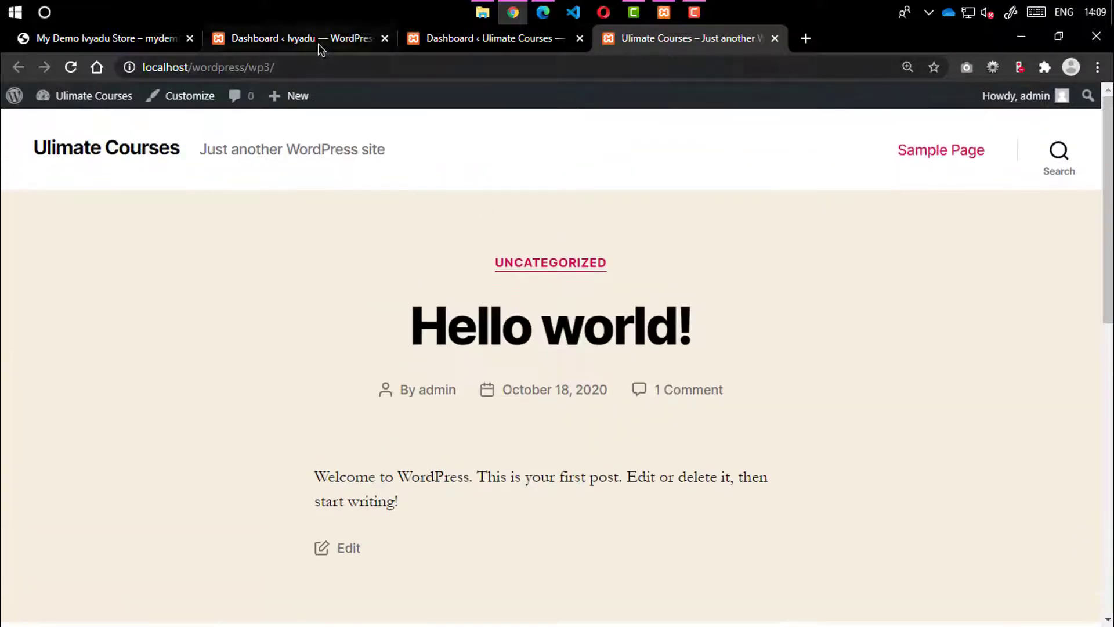
Step: Review the list of installed plugins on the Ivyadu site
click(321, 49)
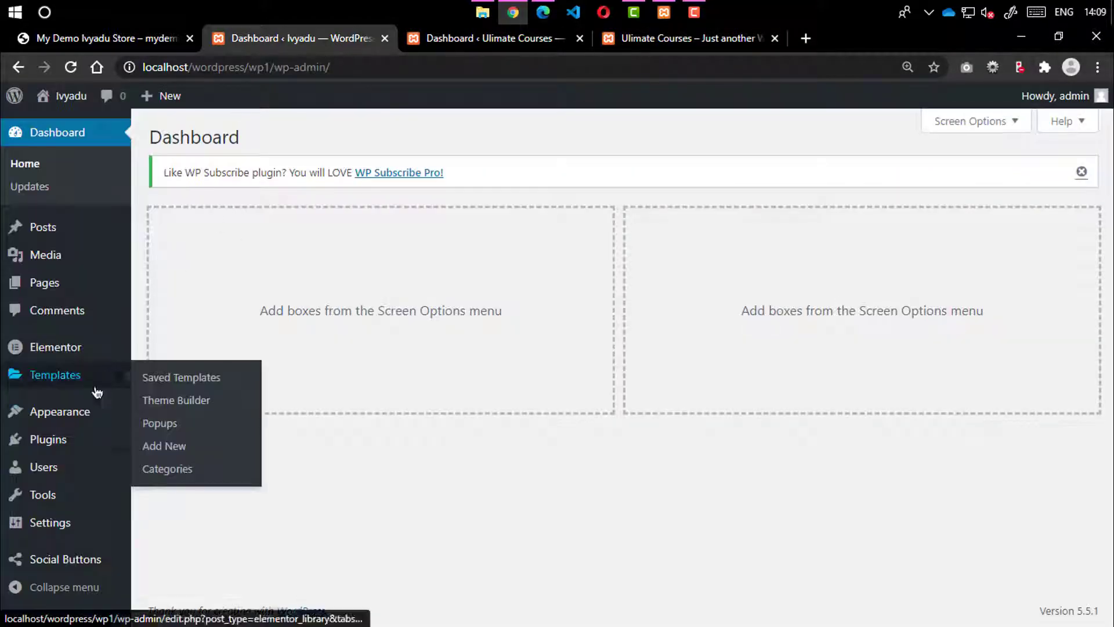
click(93, 446)
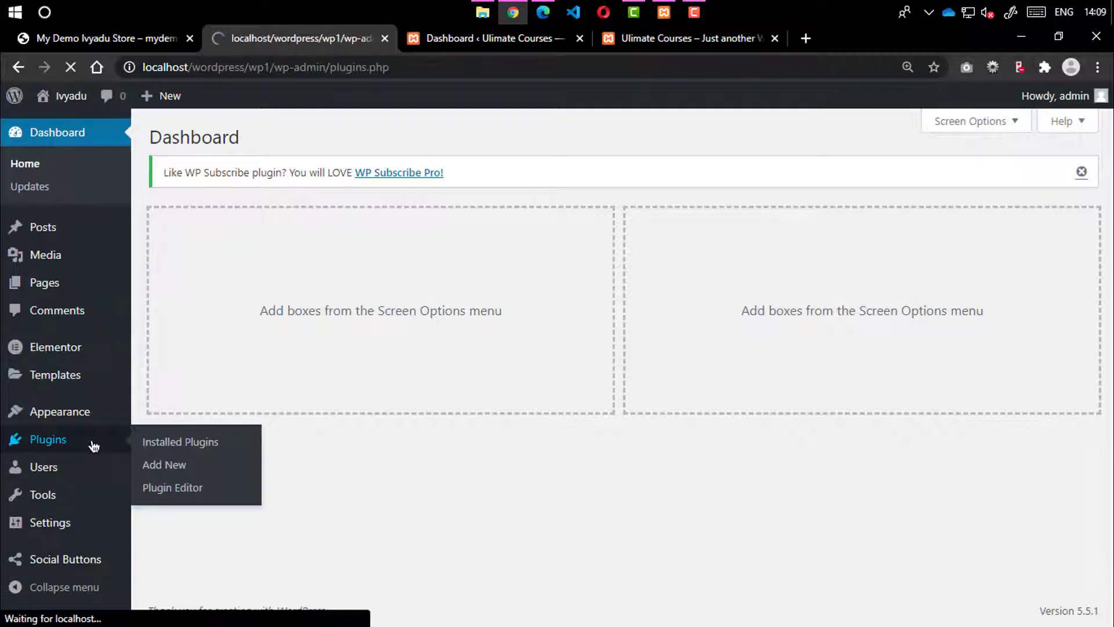
scroll(373, 415, down, 1)
scroll(372, 415, down, 7)
scroll(372, 415, up, 7)
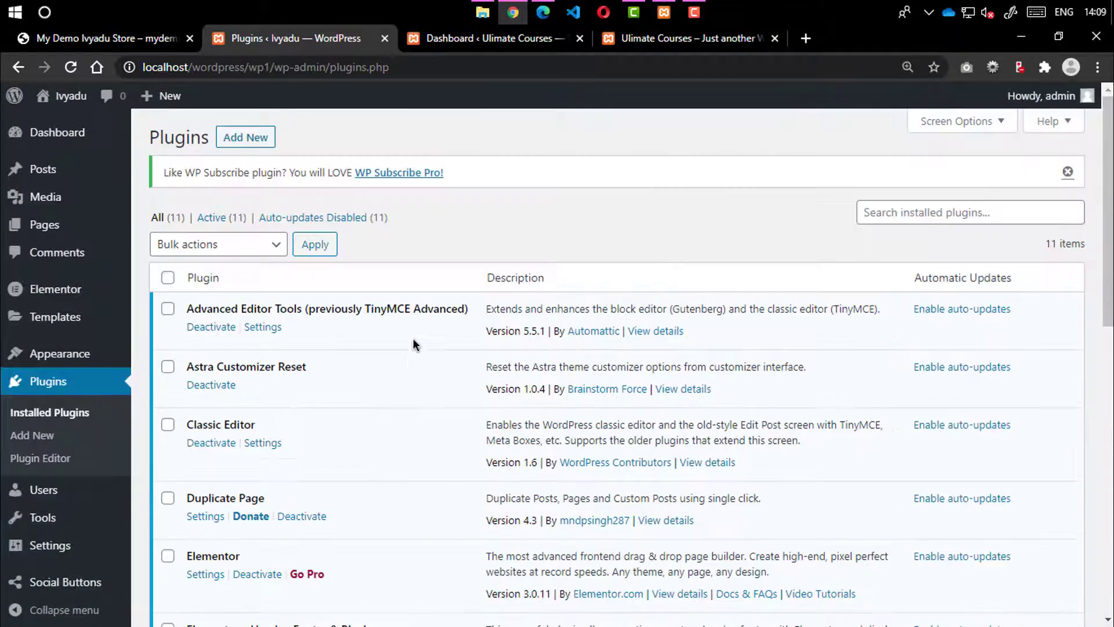
scroll(412, 343, down, 7)
scroll(403, 351, up, 7)
scroll(161, 318, up, 1)
Step: Search for "migrate" among the new plugins available to the Ivyadu site
mouse_move(44, 170)
click(271, 138)
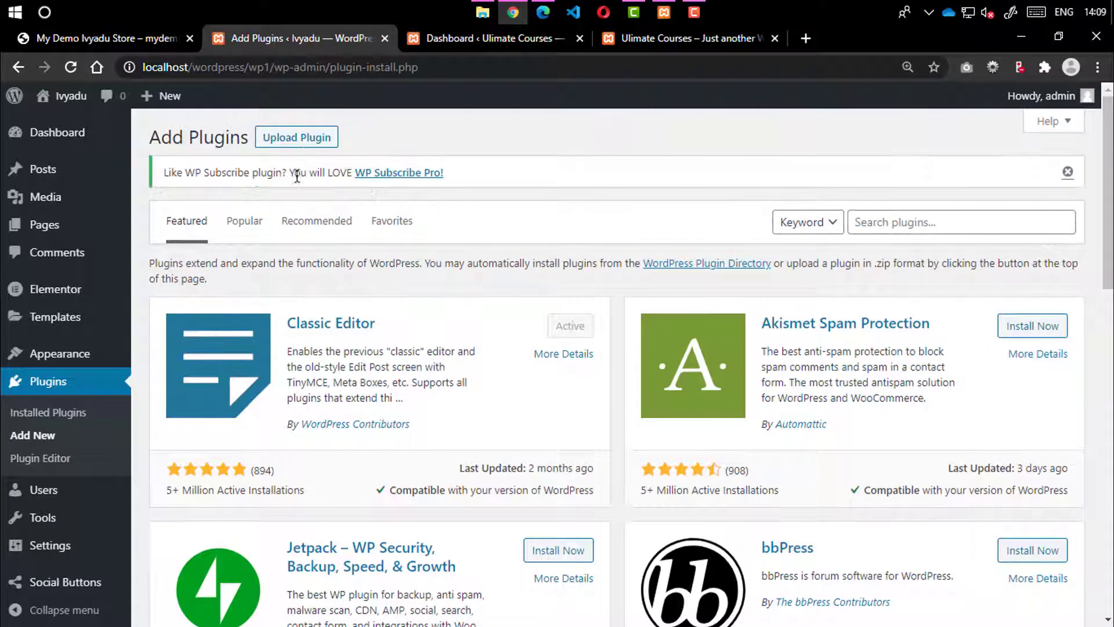
click(873, 217)
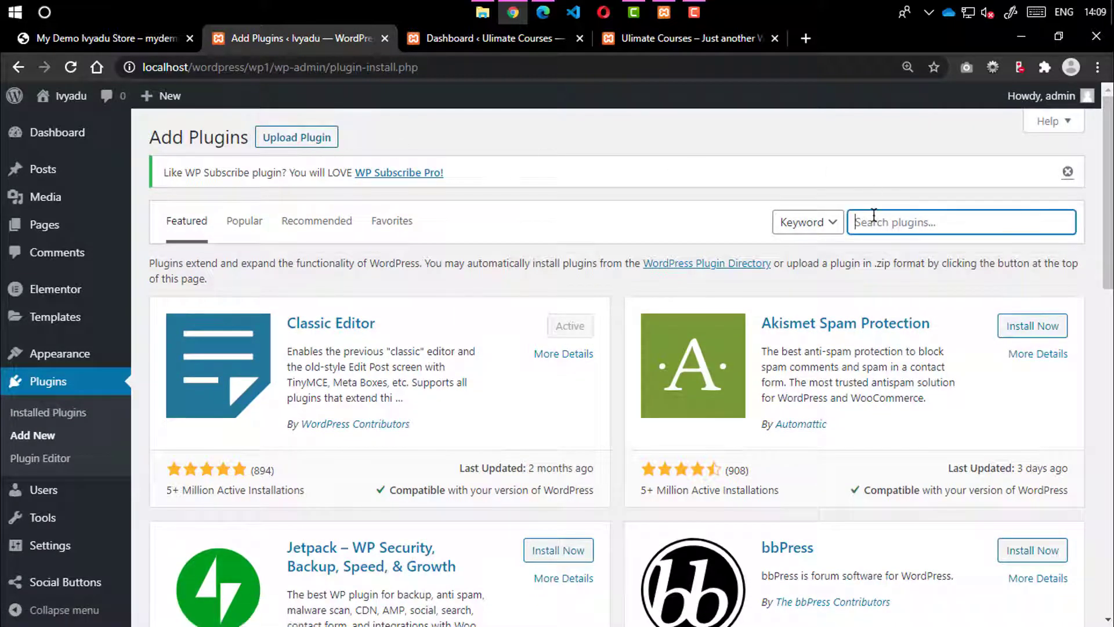
text(migrate)
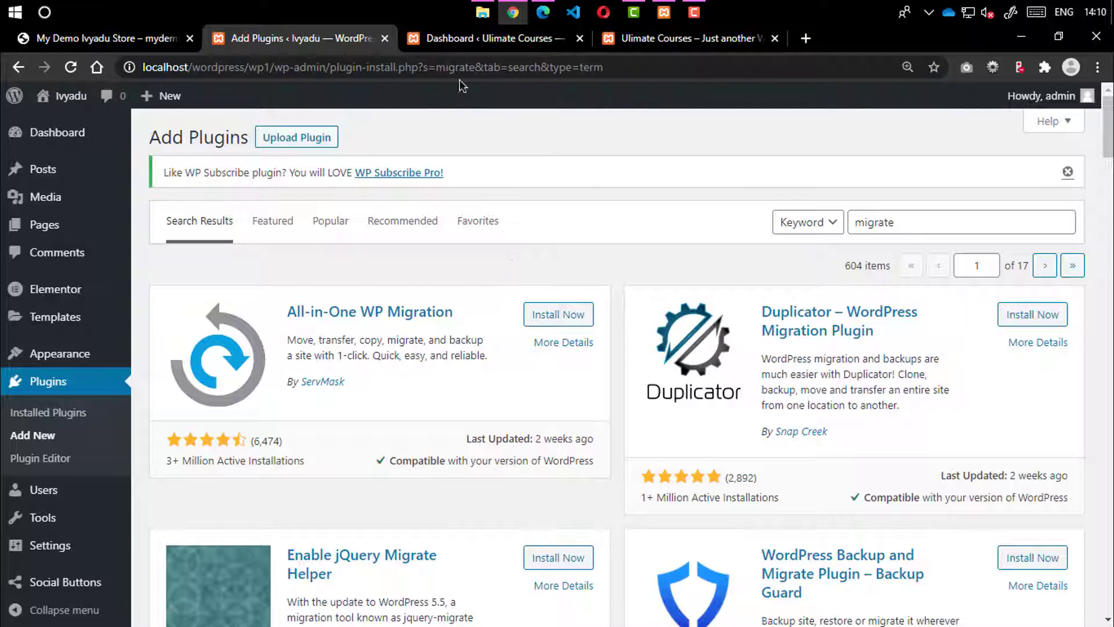
Step: Install the All-in-One WP Migration plugin by ServMask on the Ivyadu site
click(661, 42)
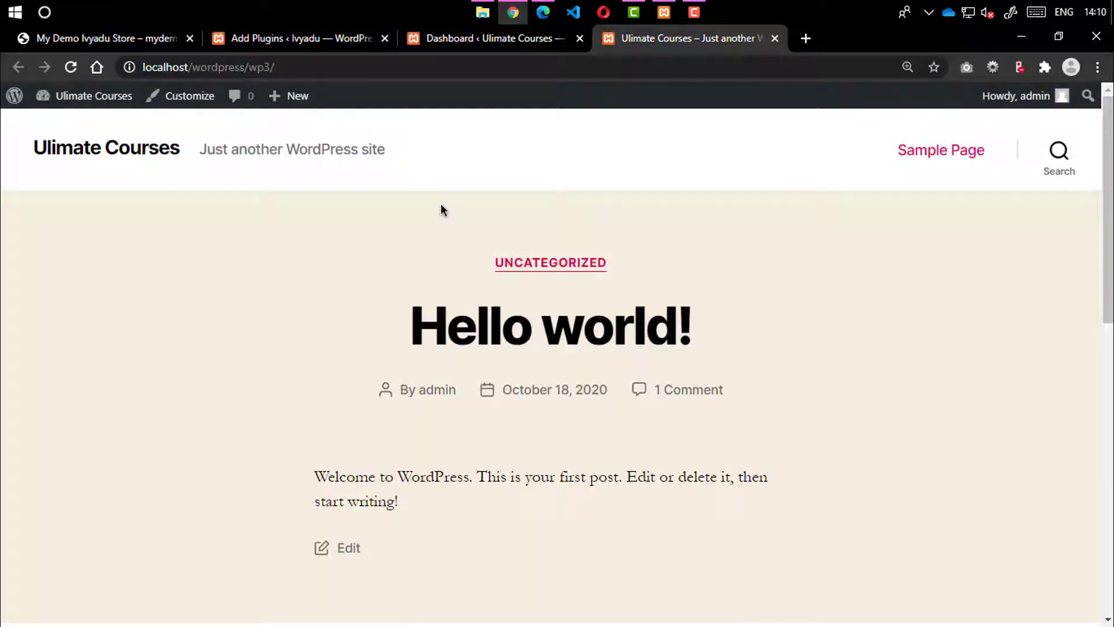
click(325, 40)
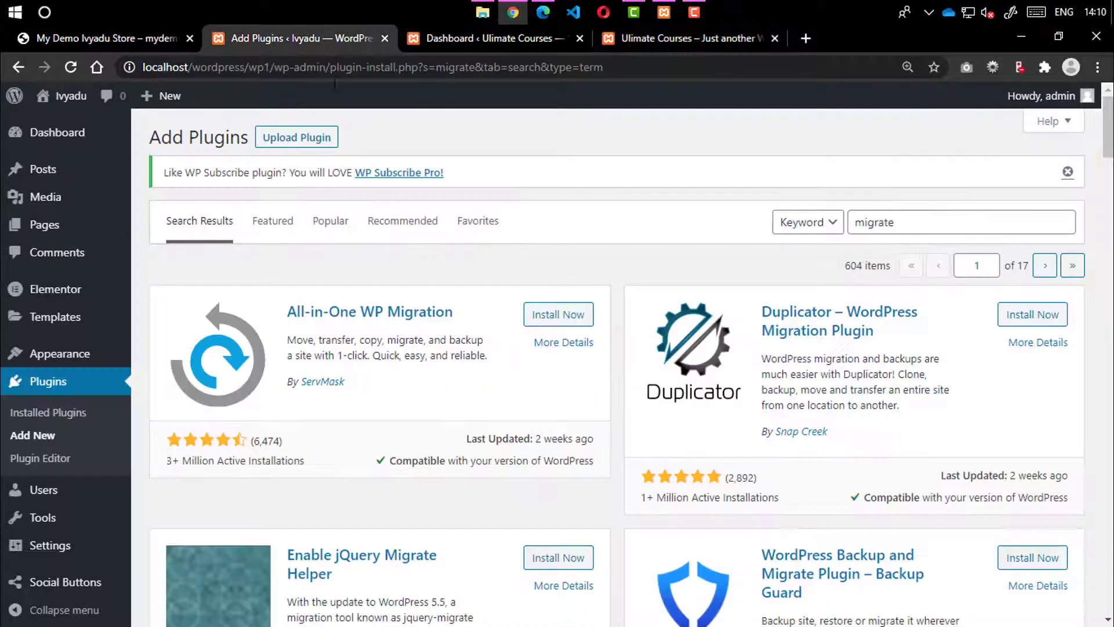
click(564, 314)
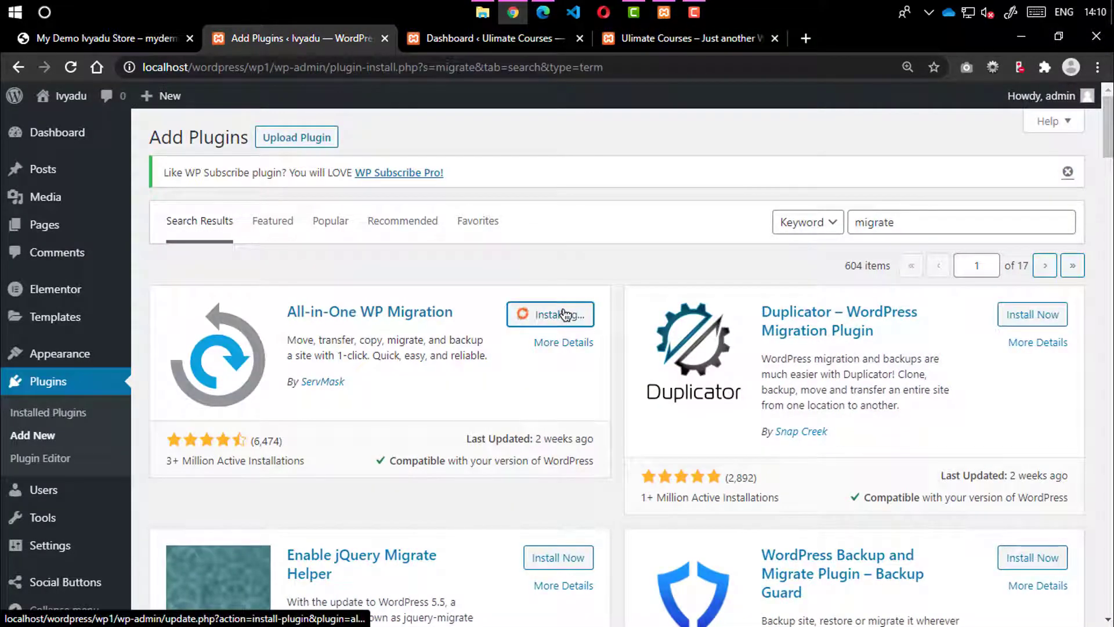
click(653, 47)
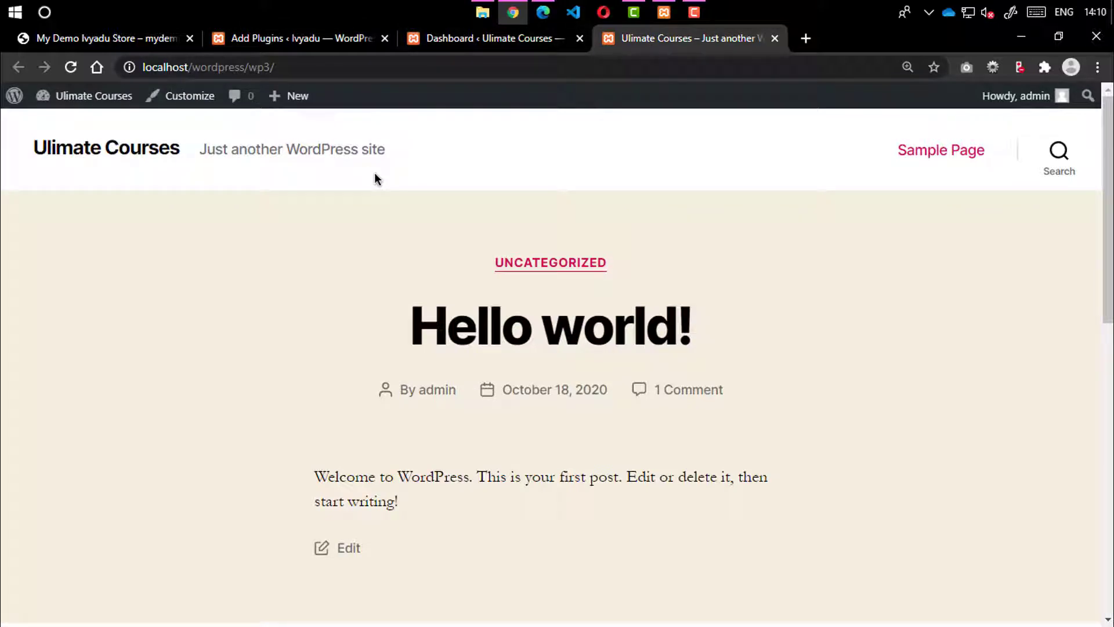
click(325, 38)
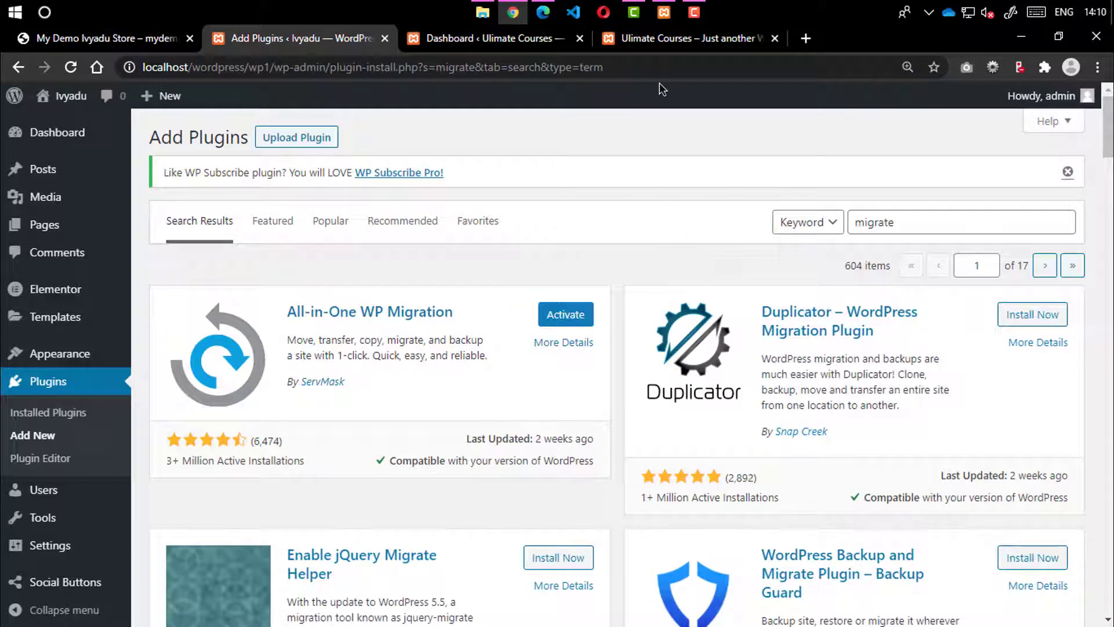
Step: Activate the All-in-One WP Migration plugin on the Ivyadu site
click(558, 311)
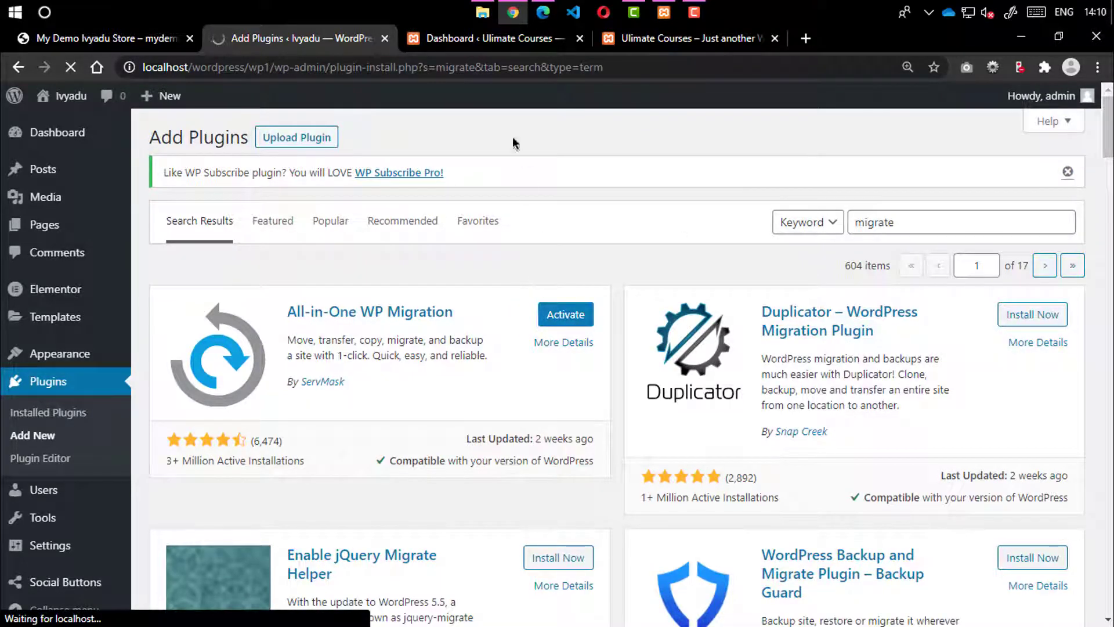
click(511, 40)
click(596, 46)
click(405, 36)
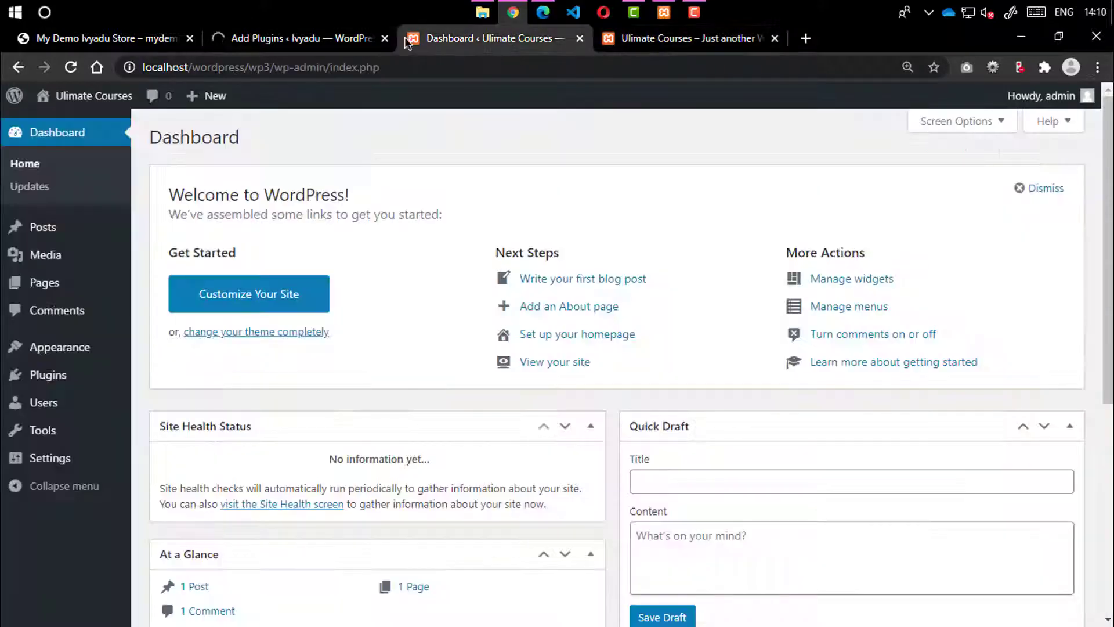
click(316, 25)
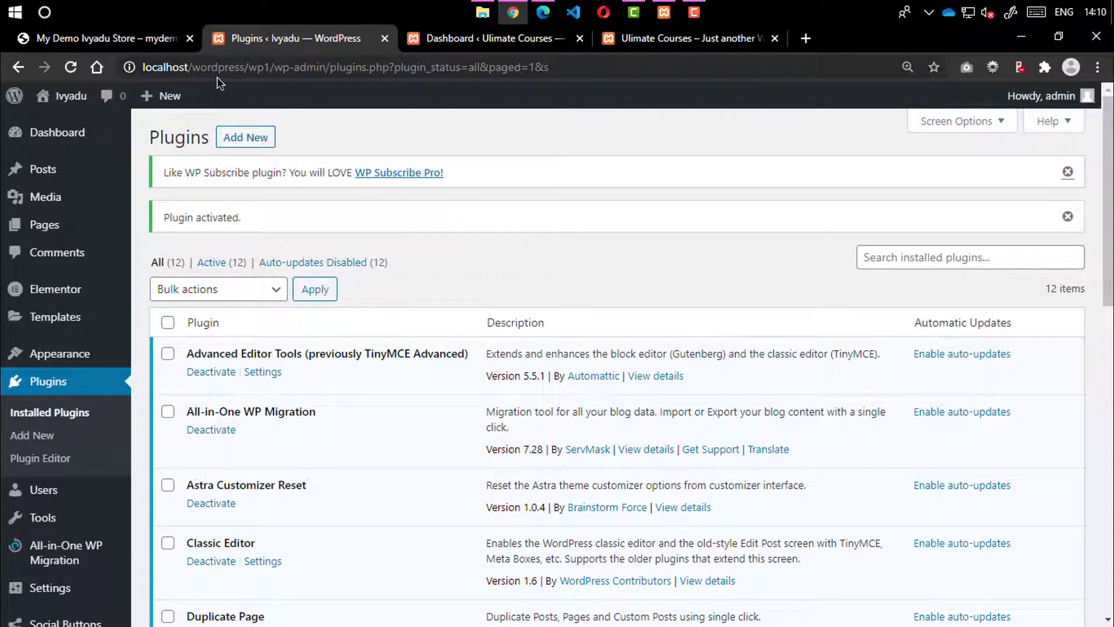
Step: Dismiss the WP Subscribe and plugin activation notices and look through the installed plugins list
click(1068, 172)
click(1067, 172)
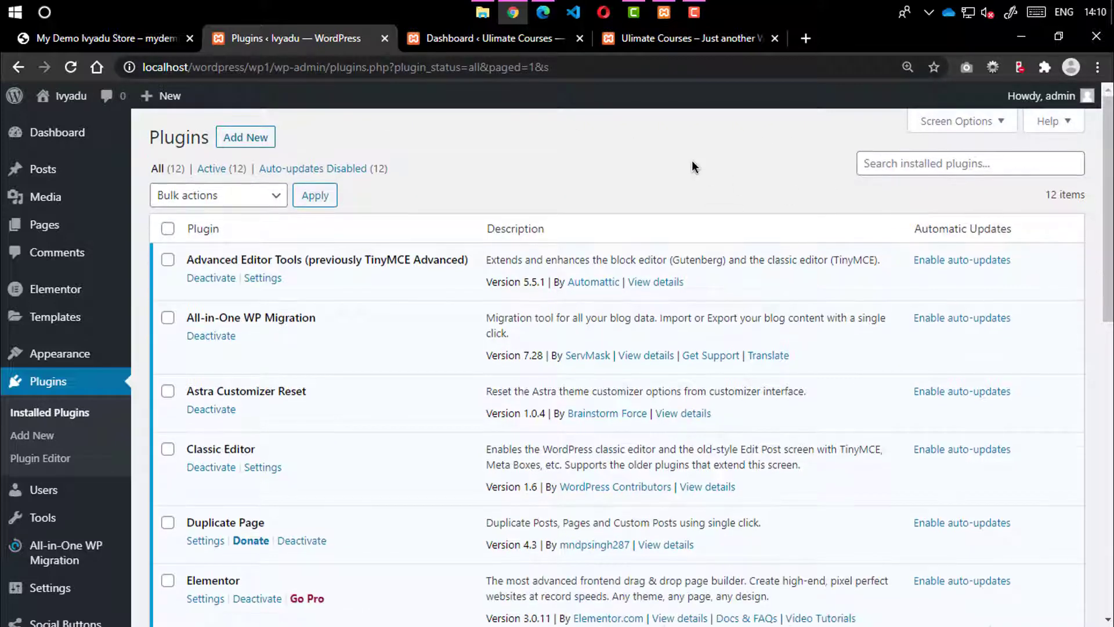
scroll(516, 347, down, 8)
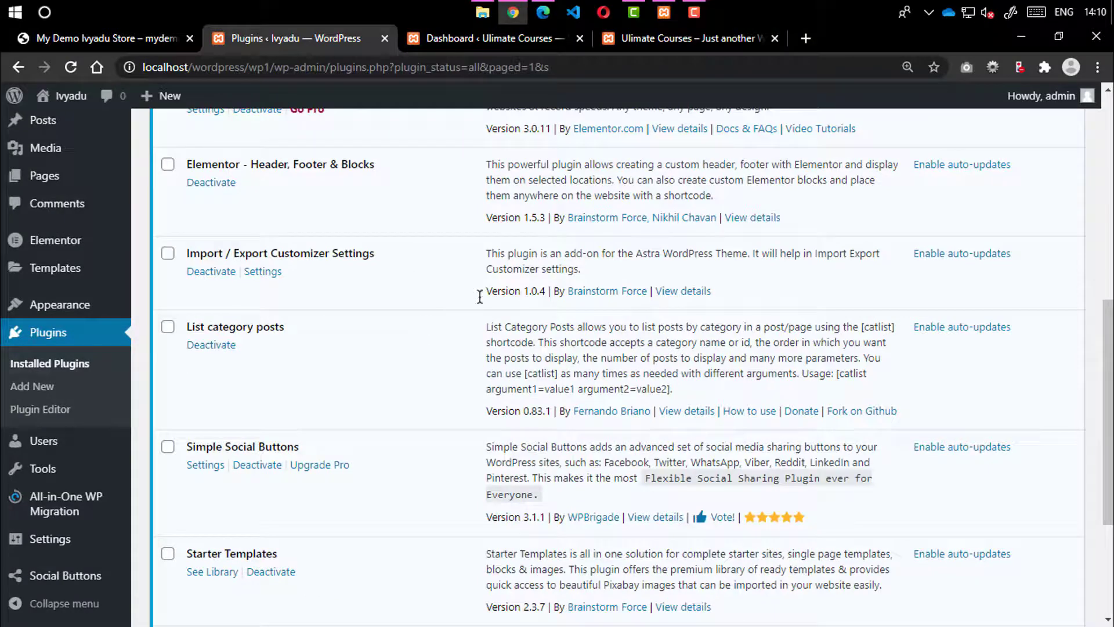
scroll(391, 303, up, 7)
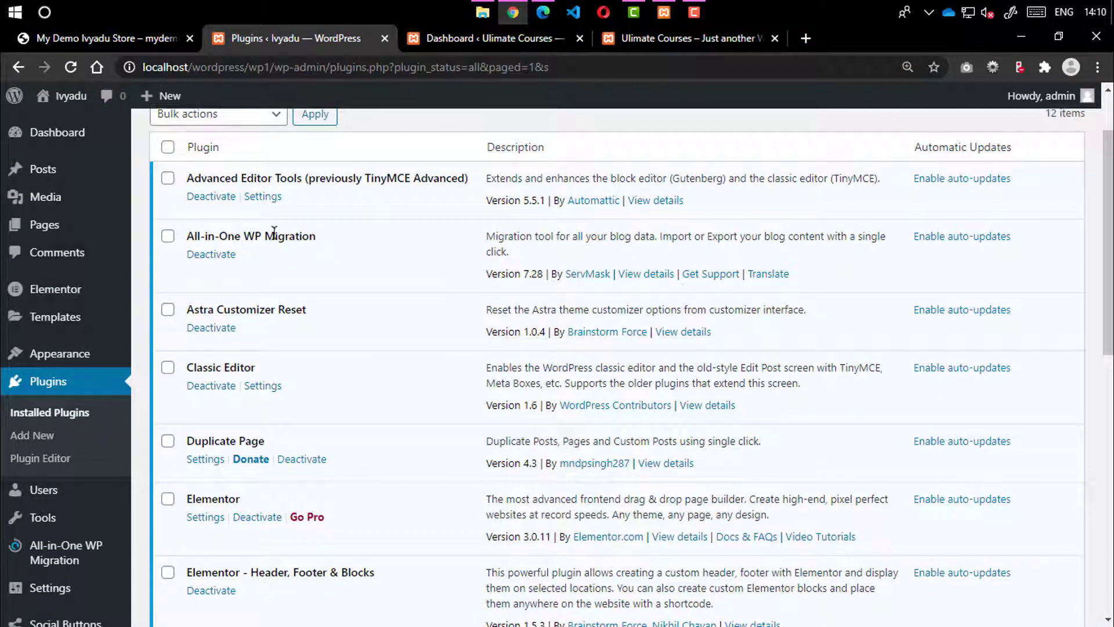
Step: Open the All-in-One WP Migration export page on the Ivyadu site, checking the Ulimate Courses front page in between
click(59, 552)
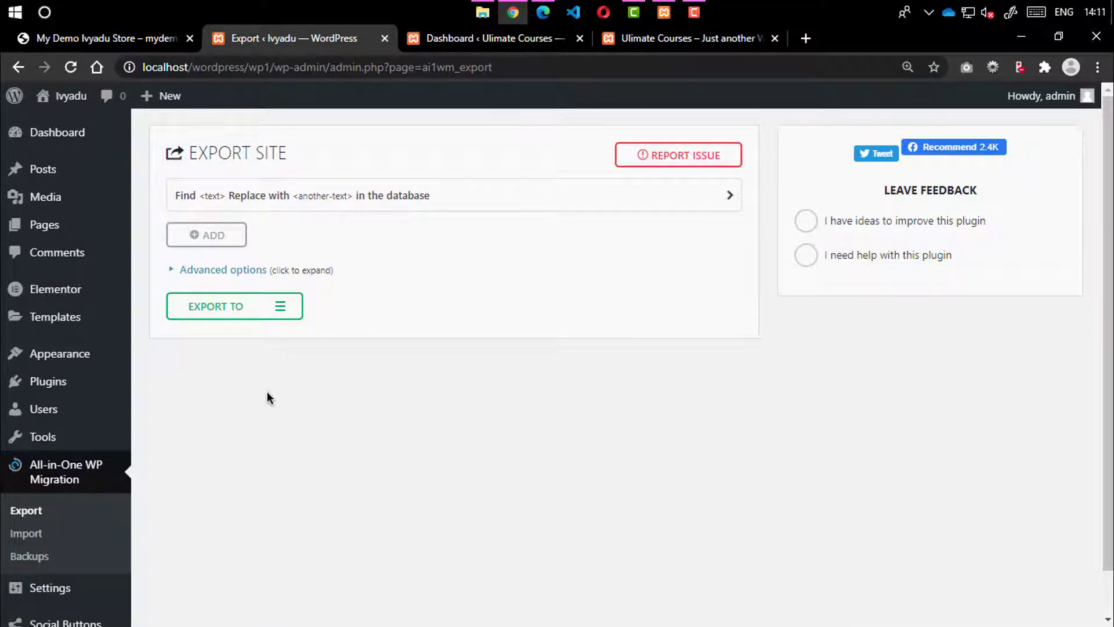
click(489, 40)
click(652, 41)
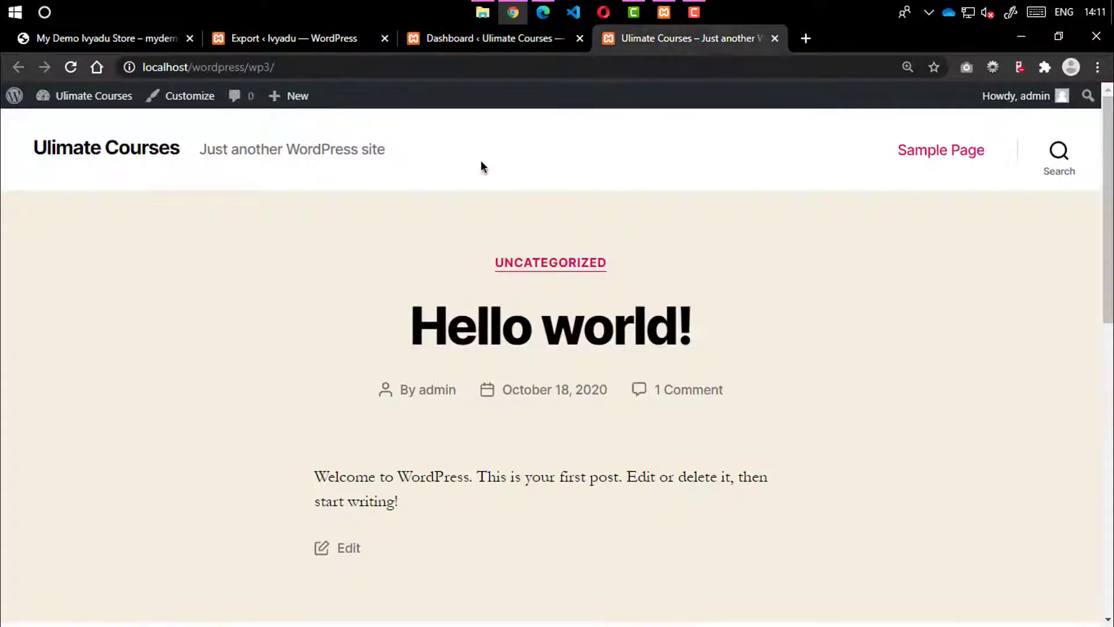
click(348, 38)
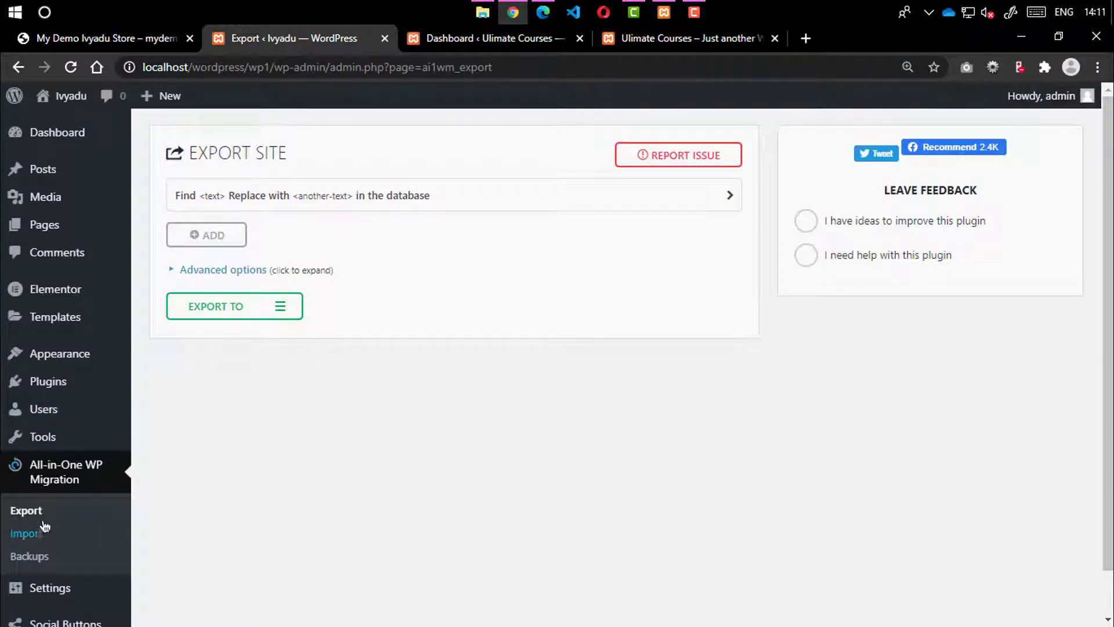
Step: Export the Ivyadu site to a file, download the resulting backup and close the export dialog
click(245, 312)
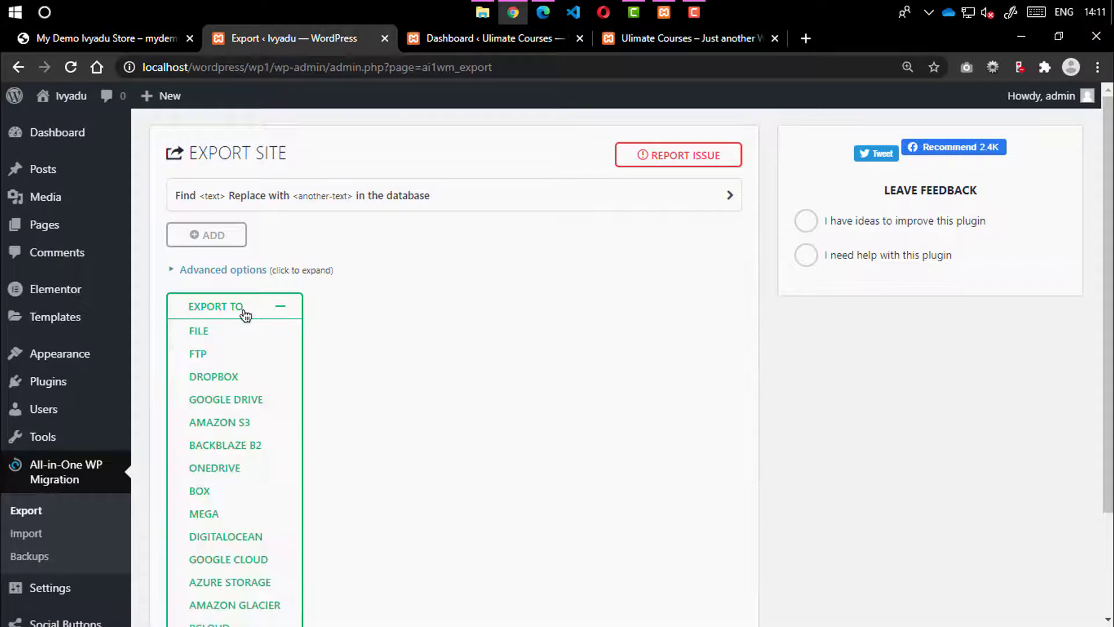
click(206, 341)
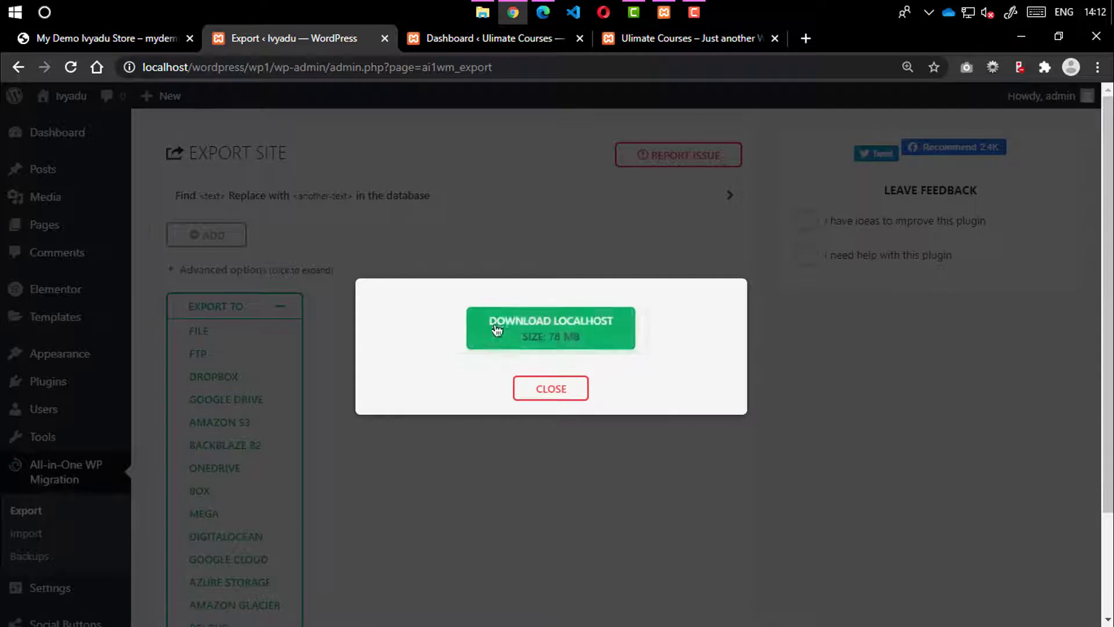
click(576, 330)
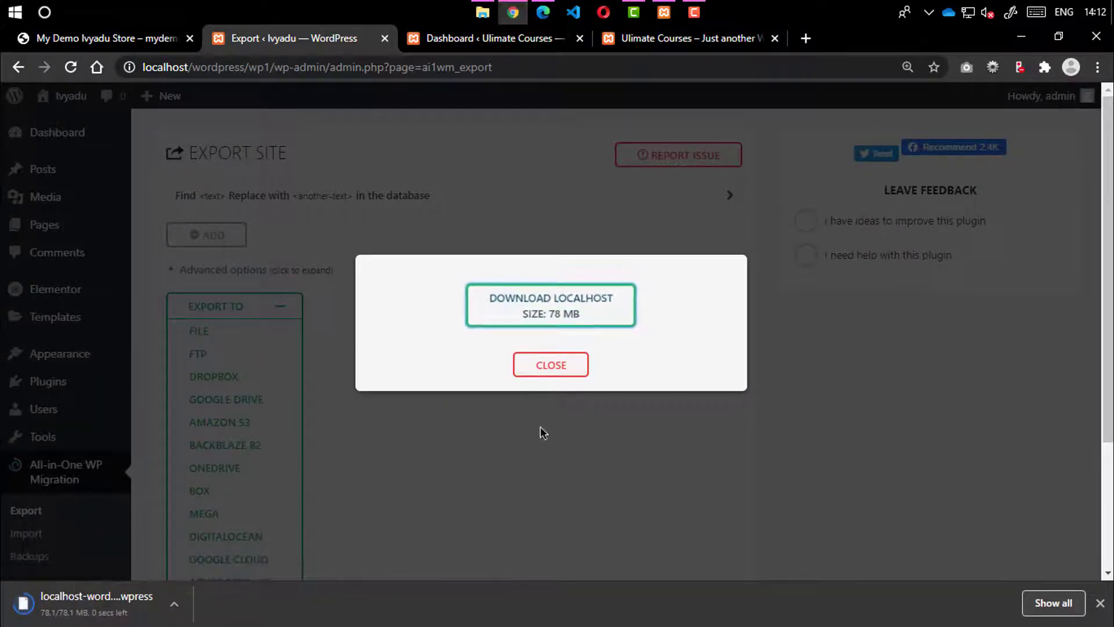
click(560, 373)
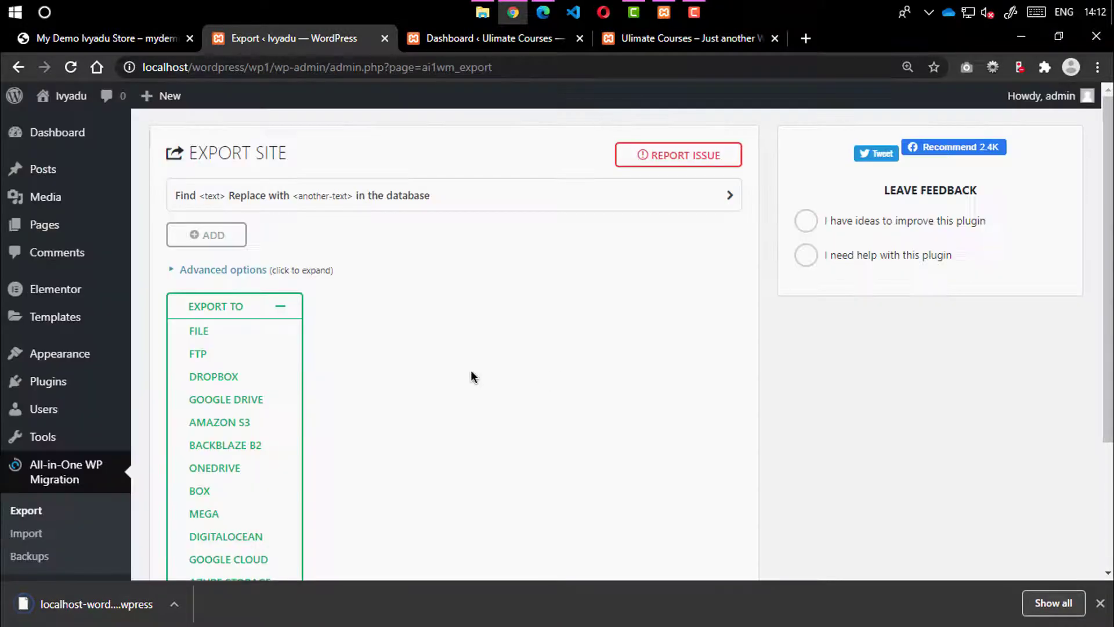
Step: Examine the advanced export options, collapse them and add another find-and-replace entry for the database
click(171, 271)
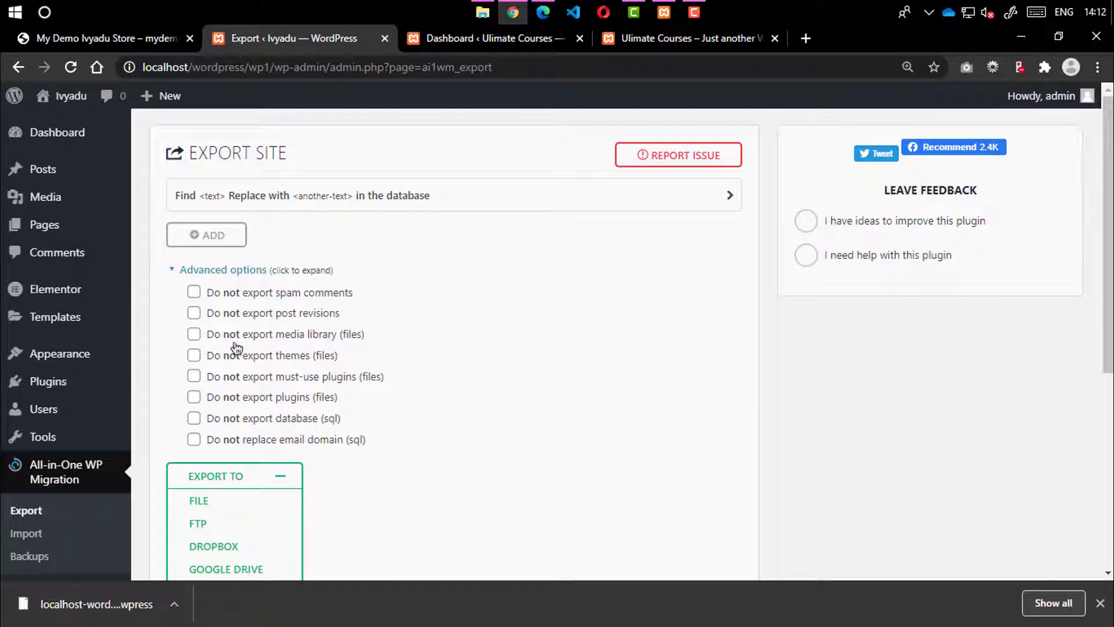
click(171, 271)
click(206, 239)
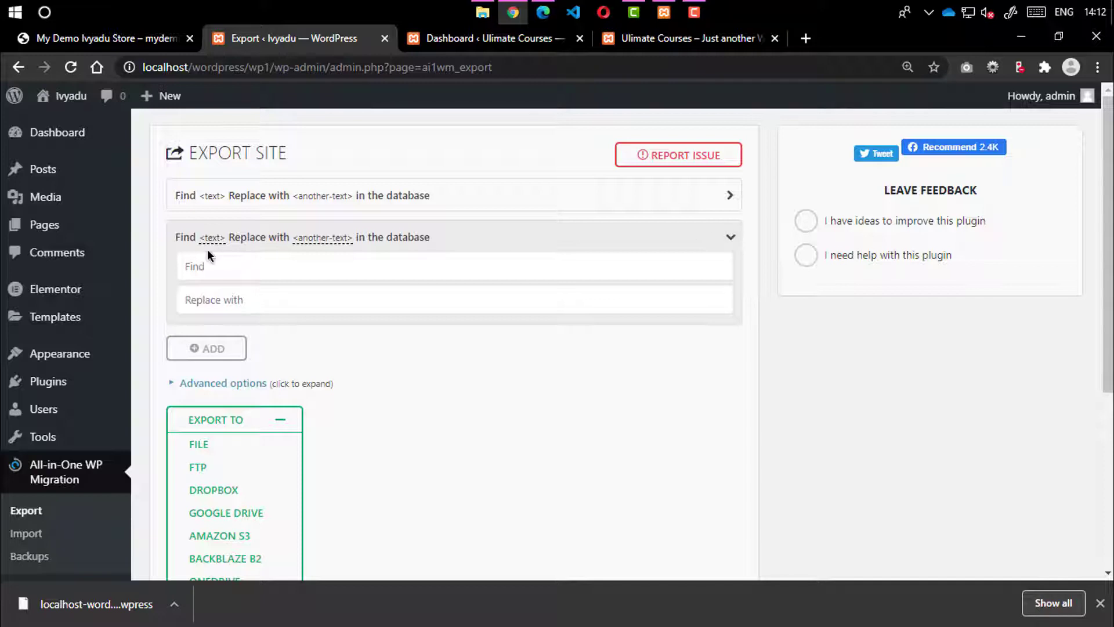
Step: Collapse the second find-and-replace entry and look through the available export destinations
click(728, 239)
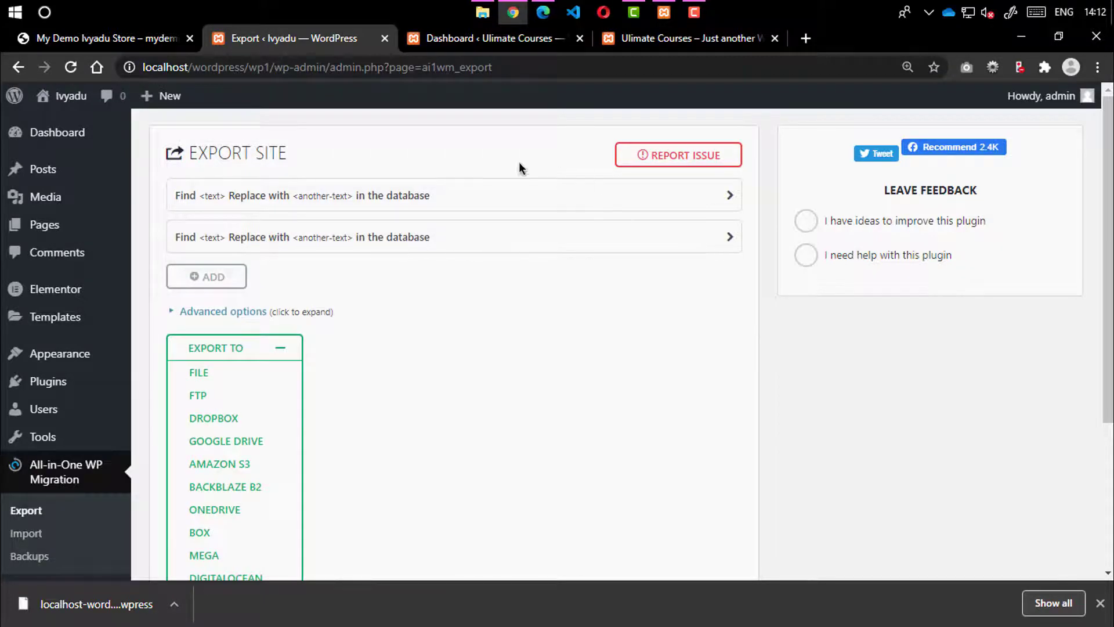
scroll(395, 268, down, 3)
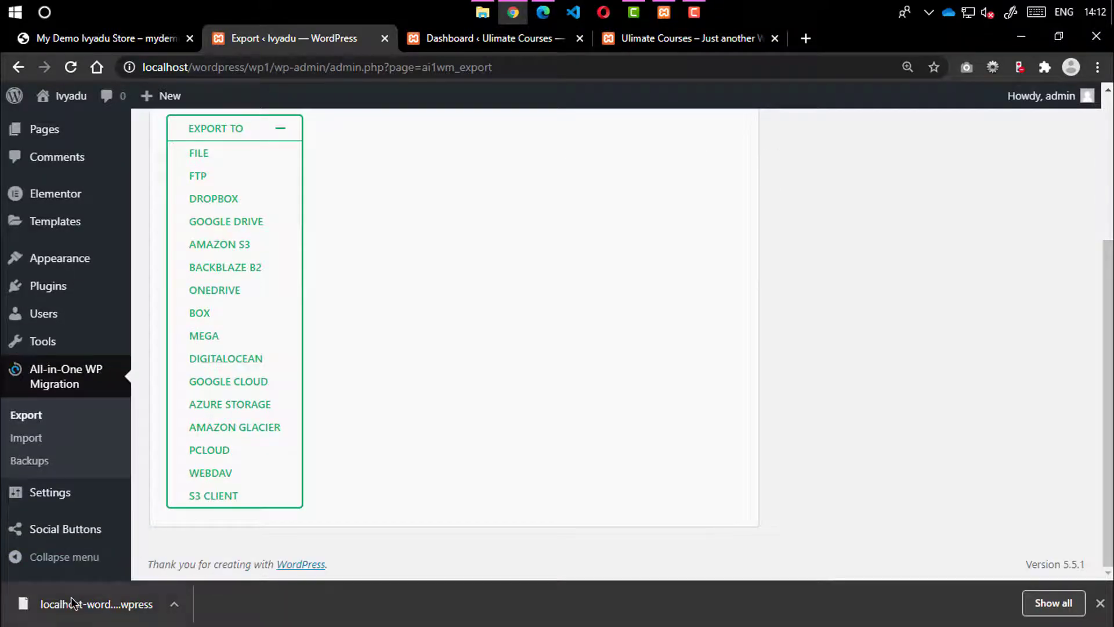
scroll(270, 378, up, 3)
Step: Reload the Ulimate Courses front page and its admin dashboard
click(631, 46)
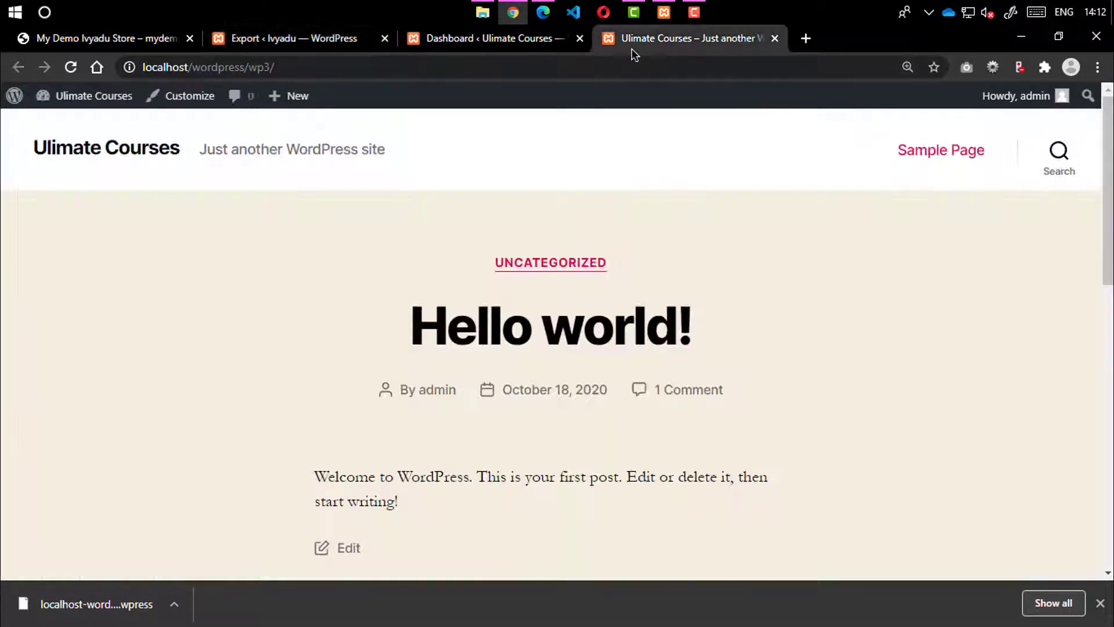
click(70, 67)
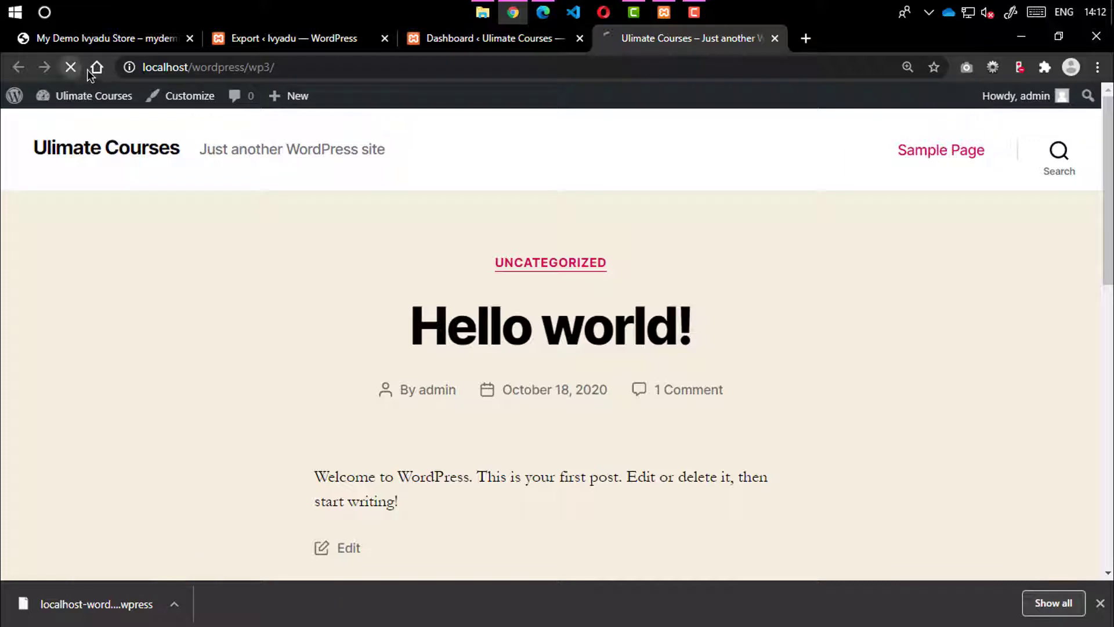
click(441, 38)
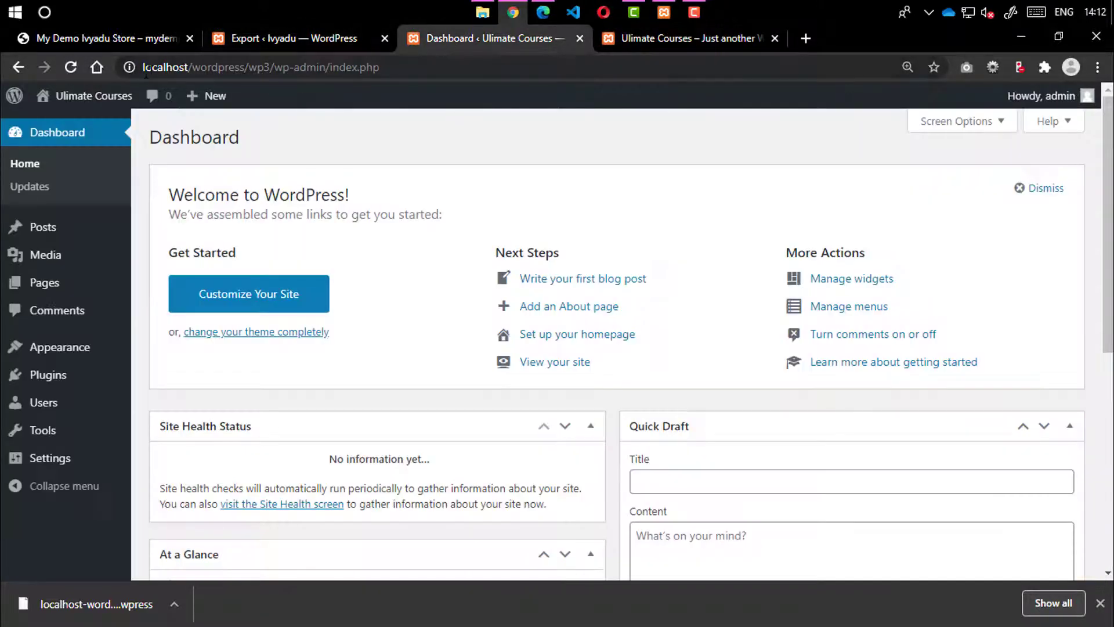
click(75, 69)
scroll(466, 248, down, 6)
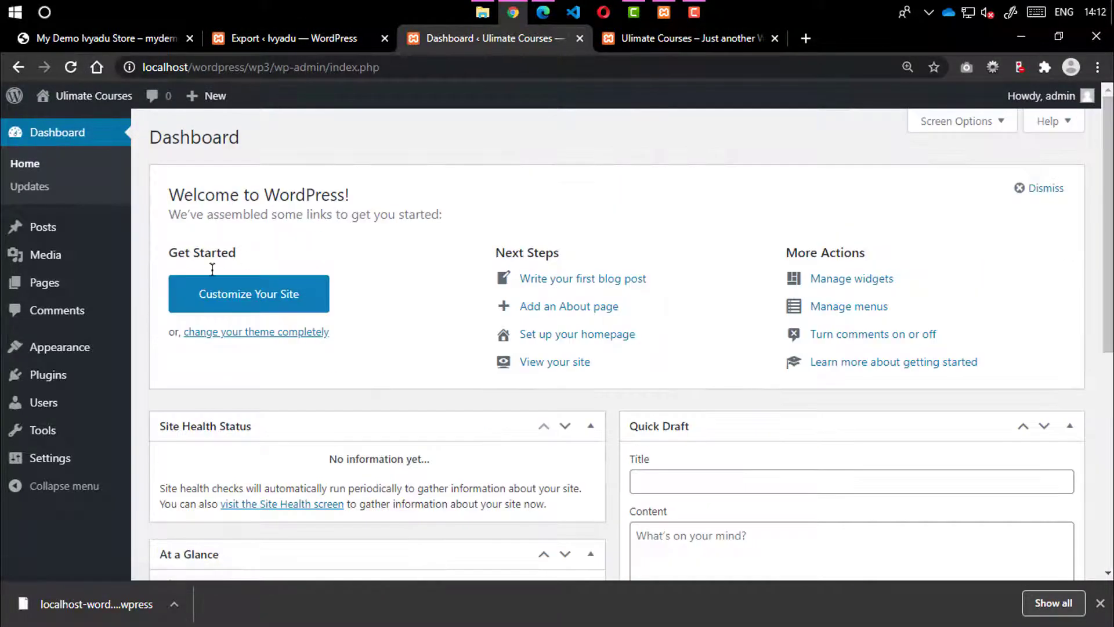
Step: Search for "migrate" among new plugins on the Ulimate Courses site, and install and activate All-in-One WP Migration
click(56, 386)
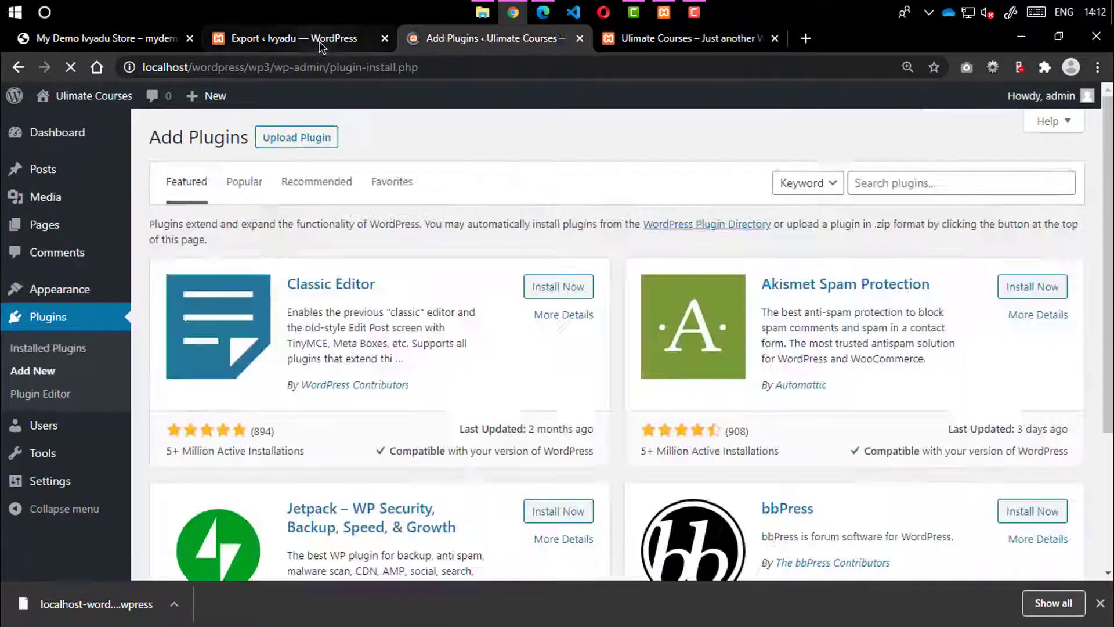
click(290, 38)
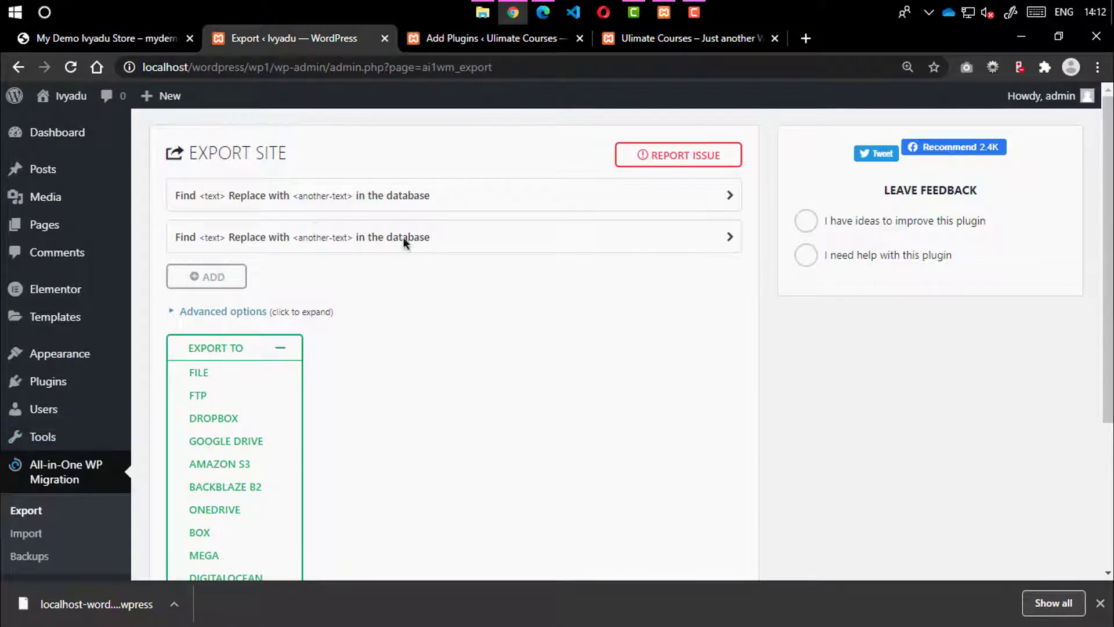
click(658, 50)
click(465, 45)
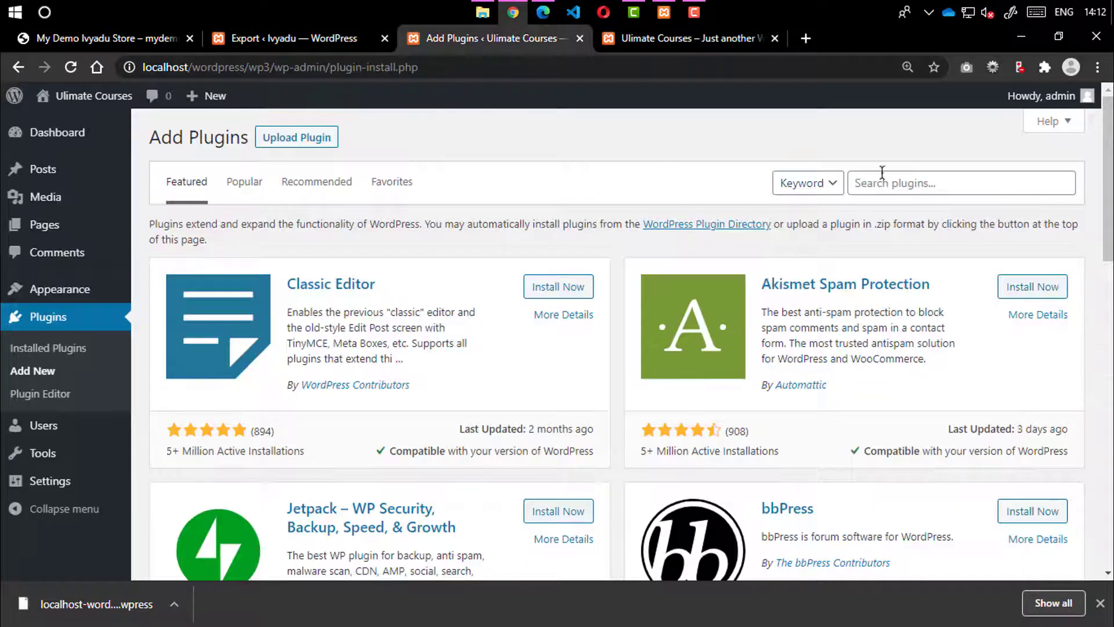
click(877, 182)
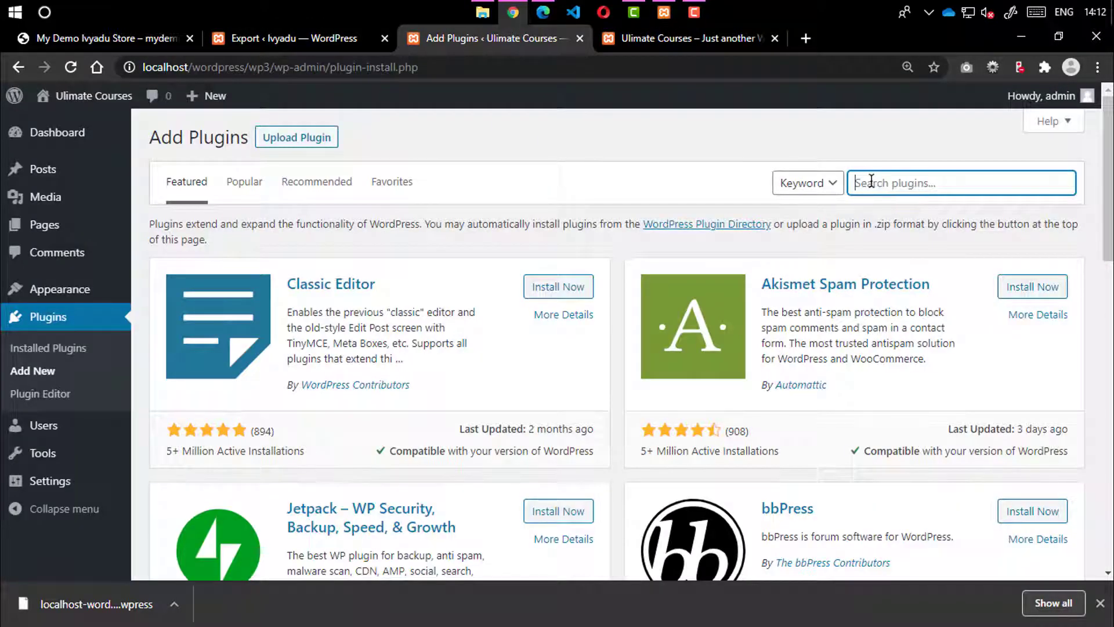
text(migrate)
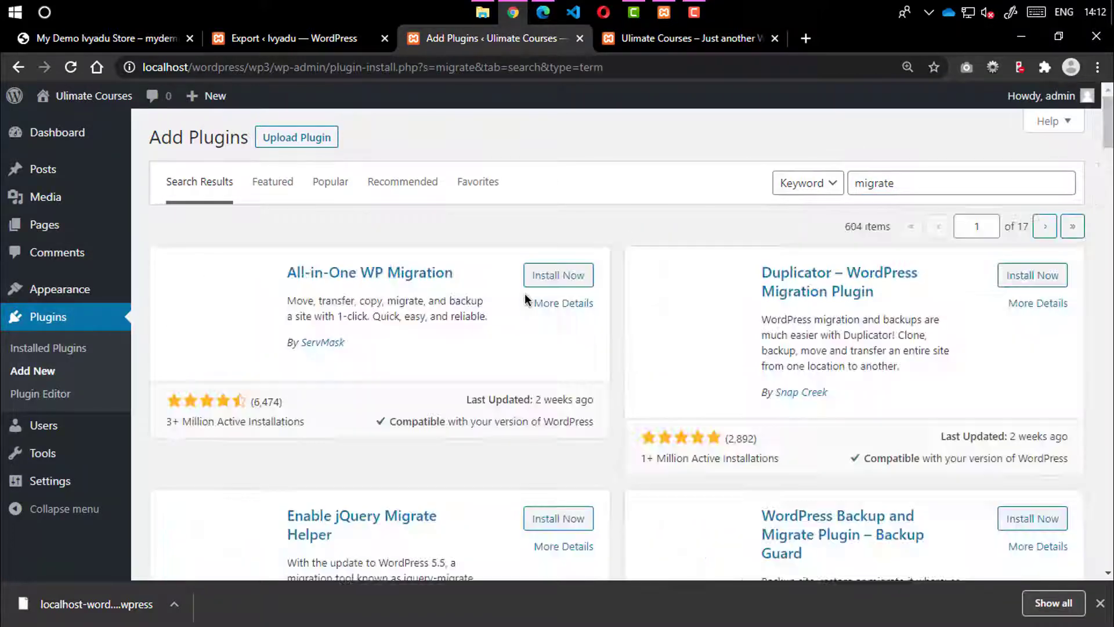
click(556, 276)
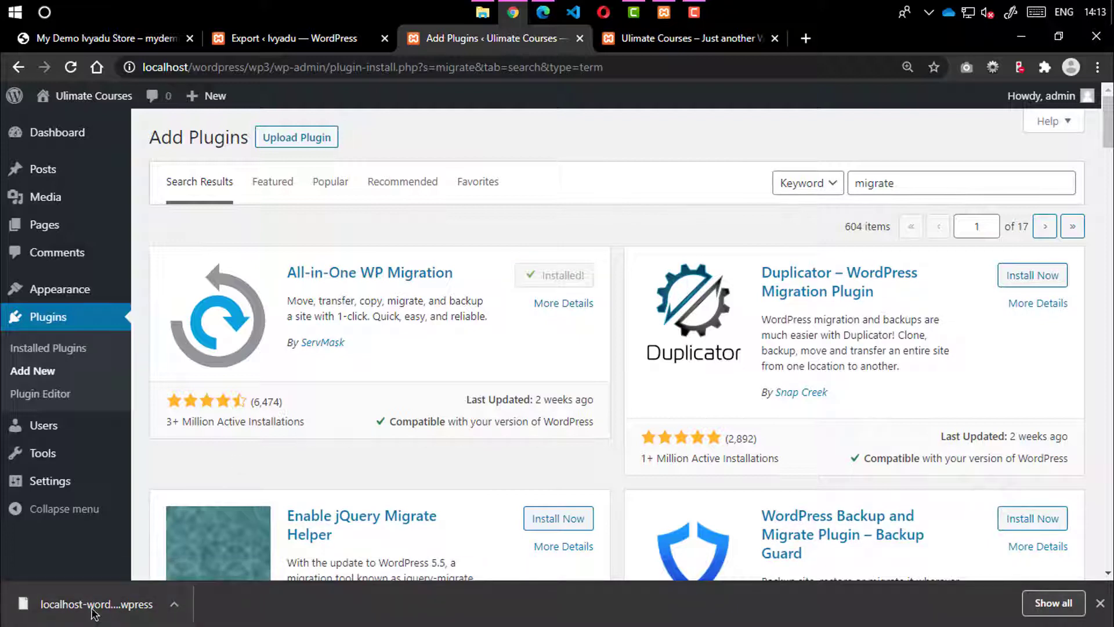
click(542, 283)
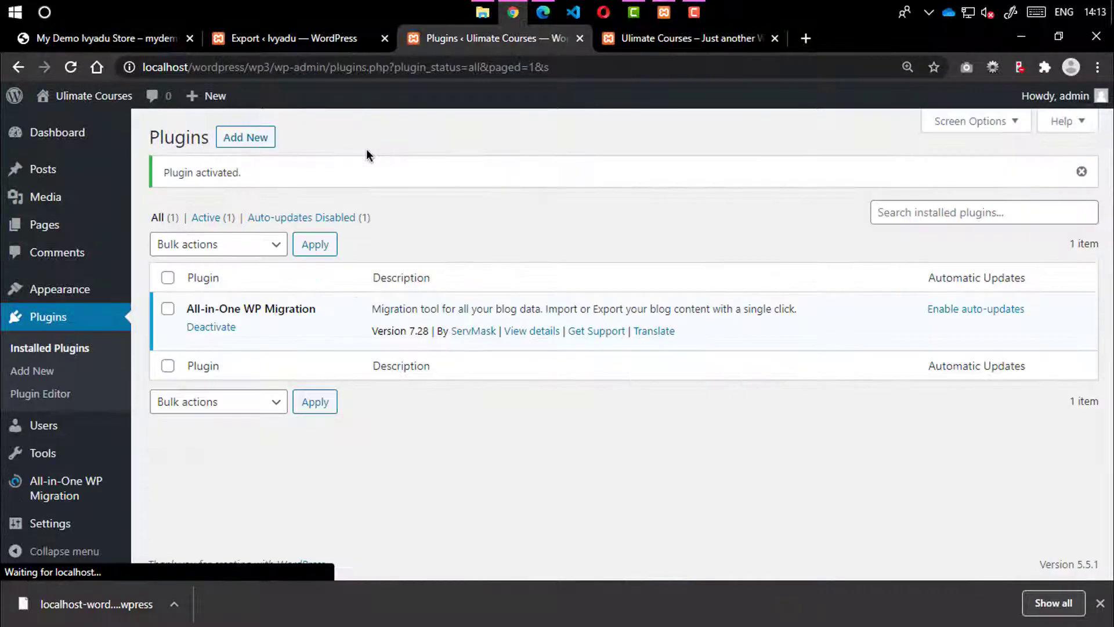
Step: Open the All-in-One WP Migration import page on Ulimate Courses and try to import the downloaded .wpress backup
click(47, 498)
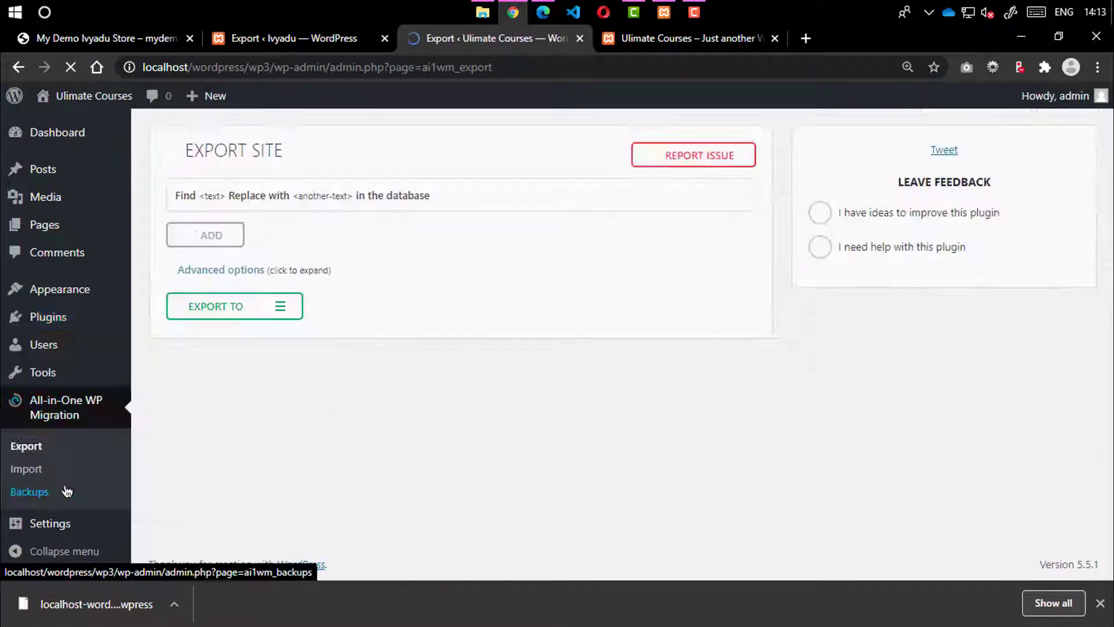
click(40, 471)
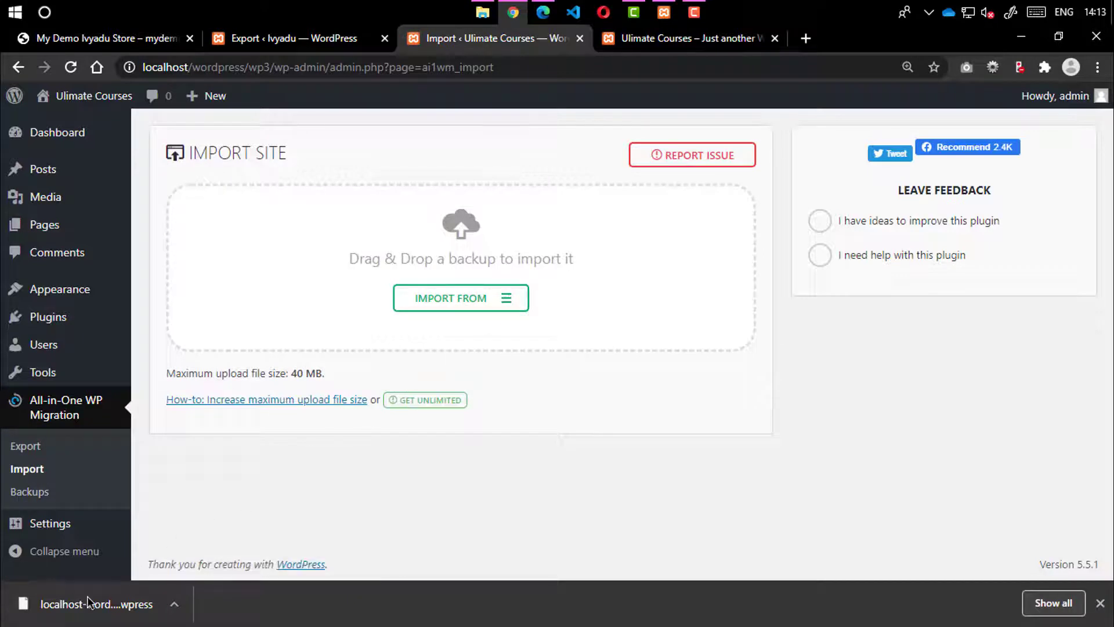
drag(88, 601, 499, 298)
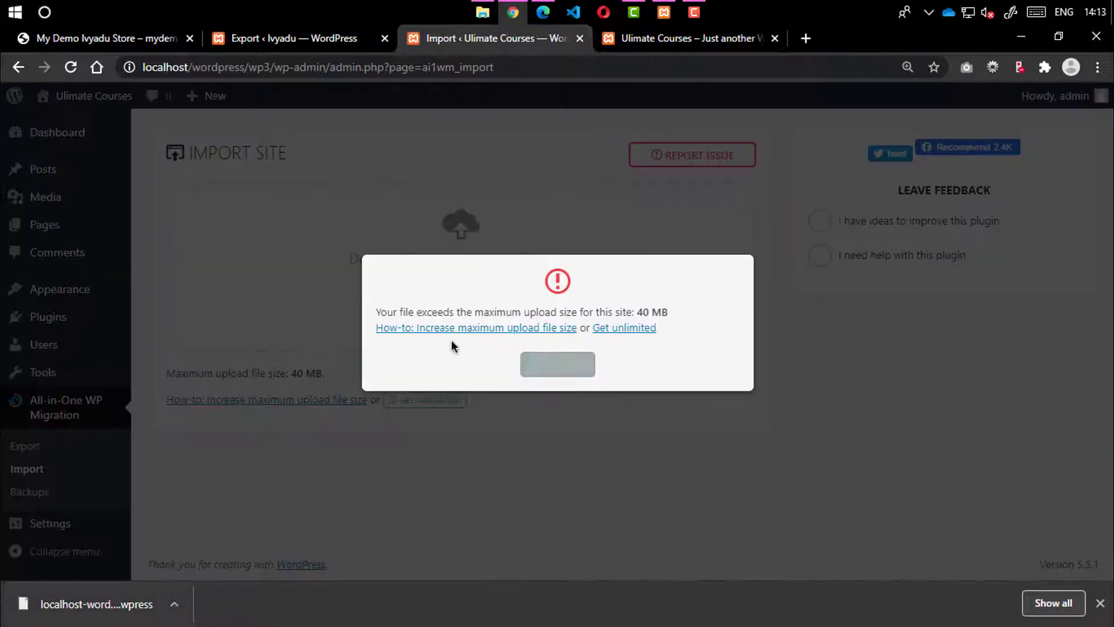
drag(375, 312, 674, 312)
click(674, 312)
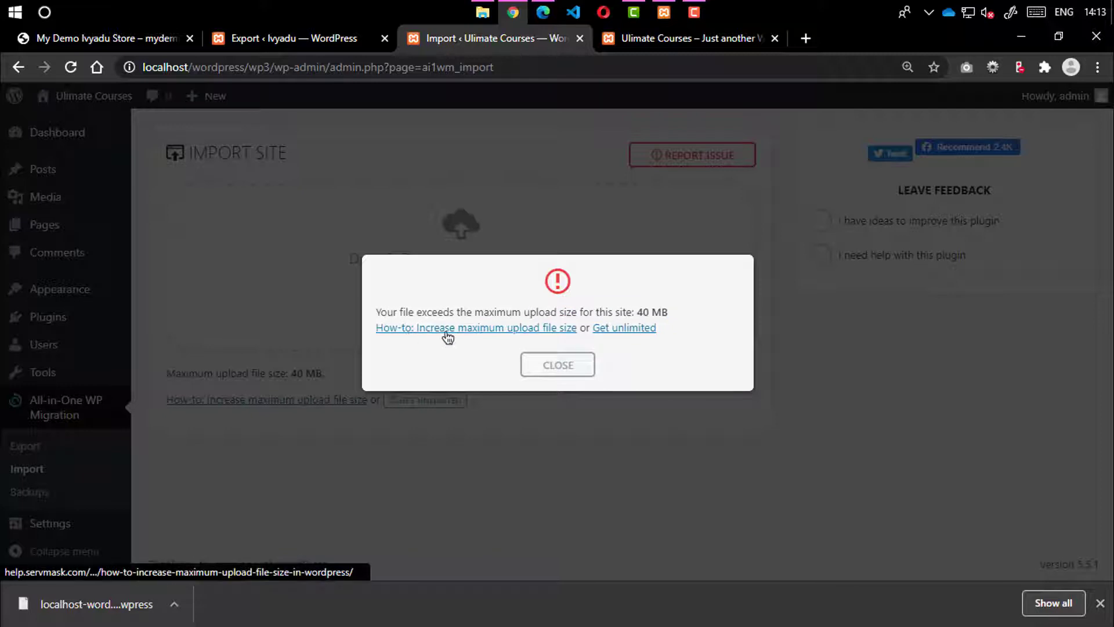
Step: Open the plugin's guide on increasing the maximum upload file size and select the five php_value lines for .htaccess
click(446, 331)
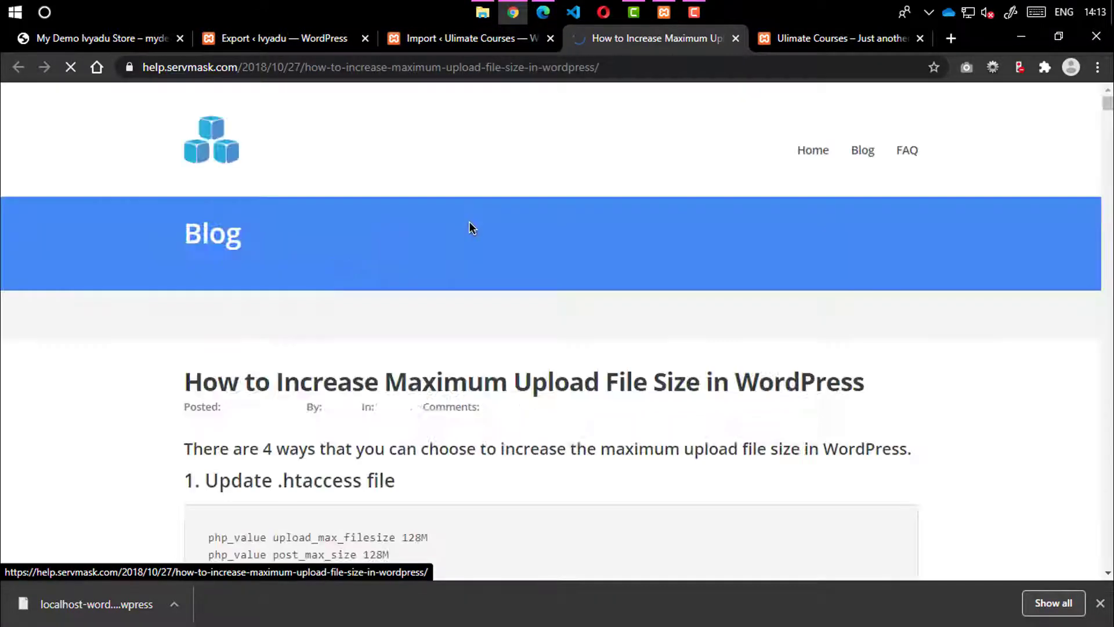
scroll(469, 227, down, 5)
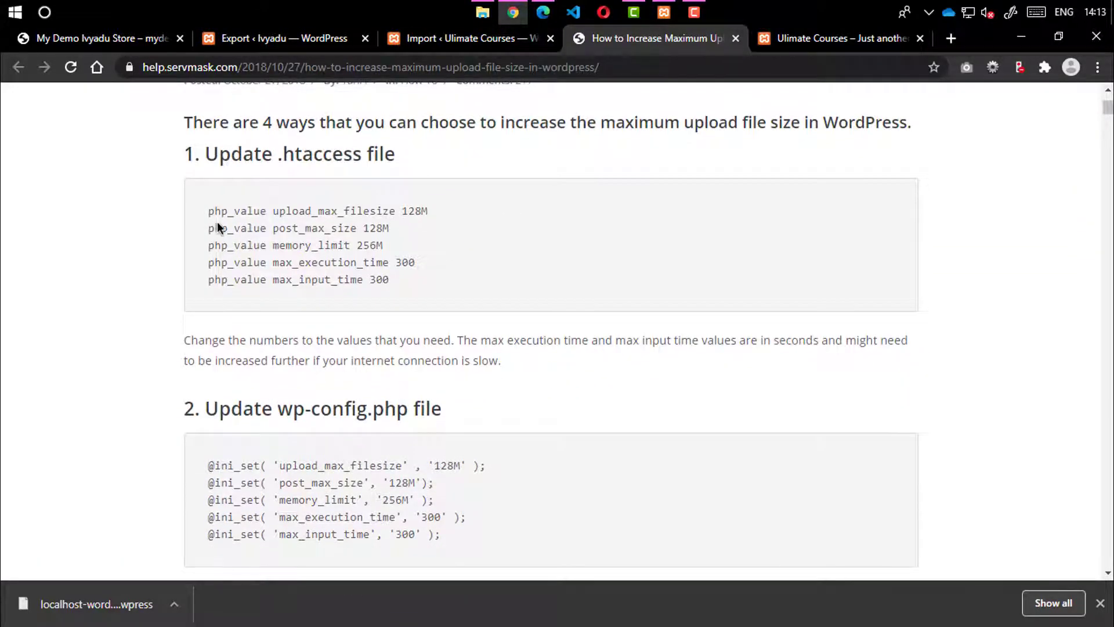
drag(209, 211, 413, 290)
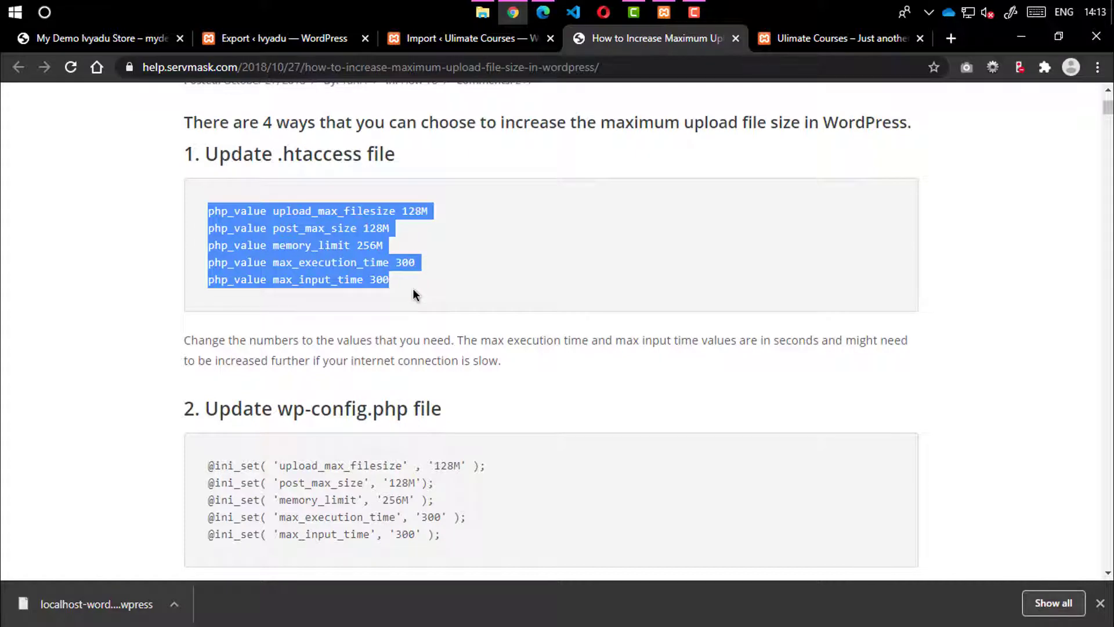
Step: Close the upload size error on the import page and check the server modules in the XAMPP Control Panel
click(503, 38)
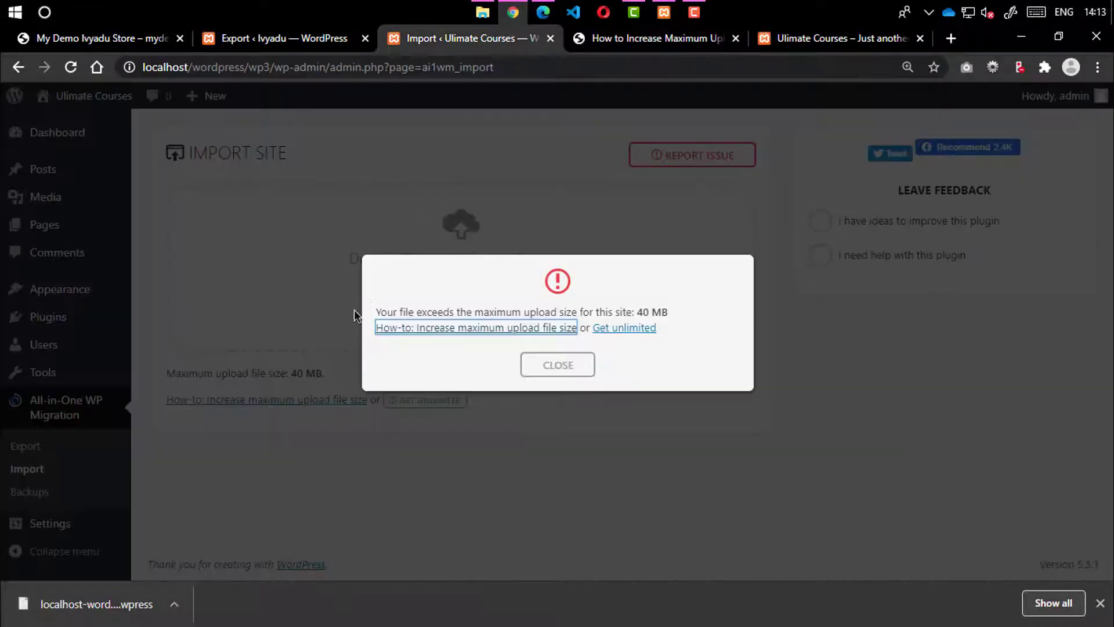
click(543, 365)
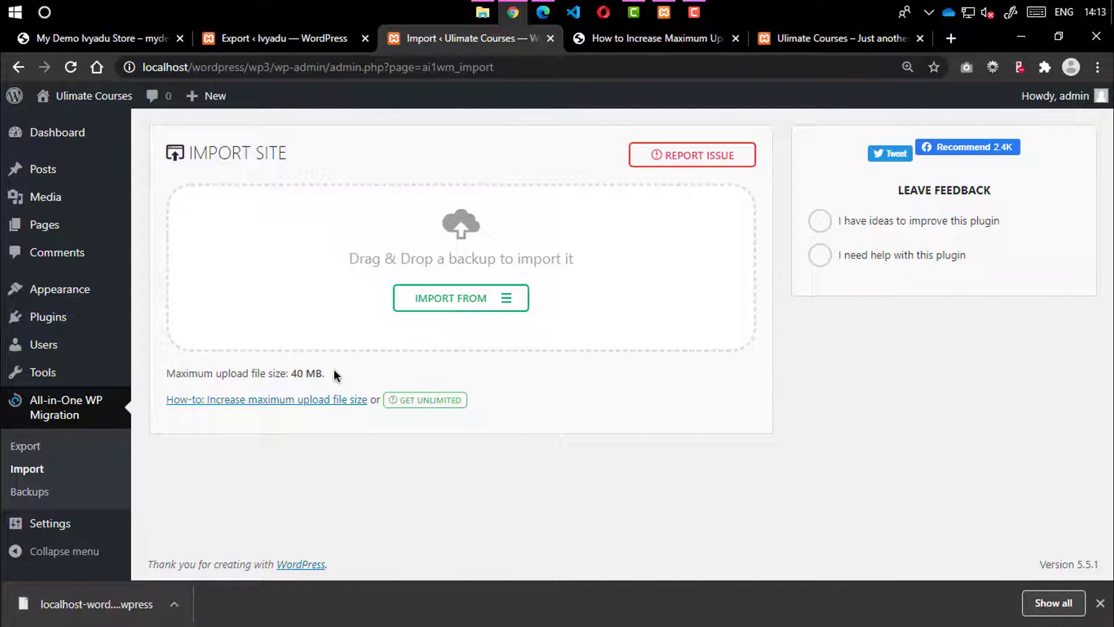
click(618, 42)
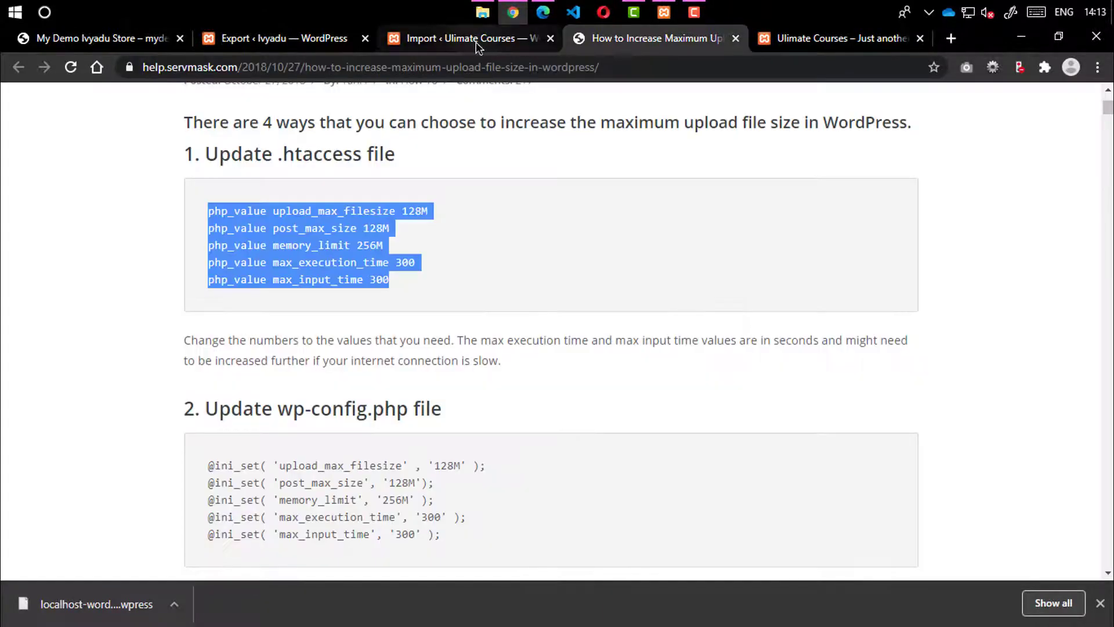
click(664, 12)
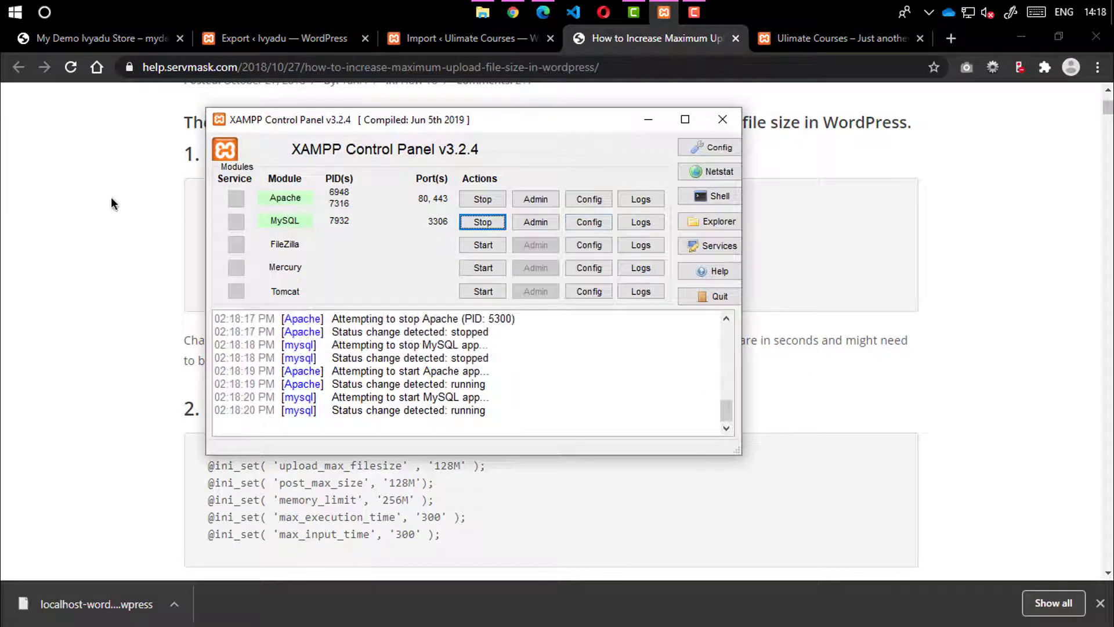
click(111, 197)
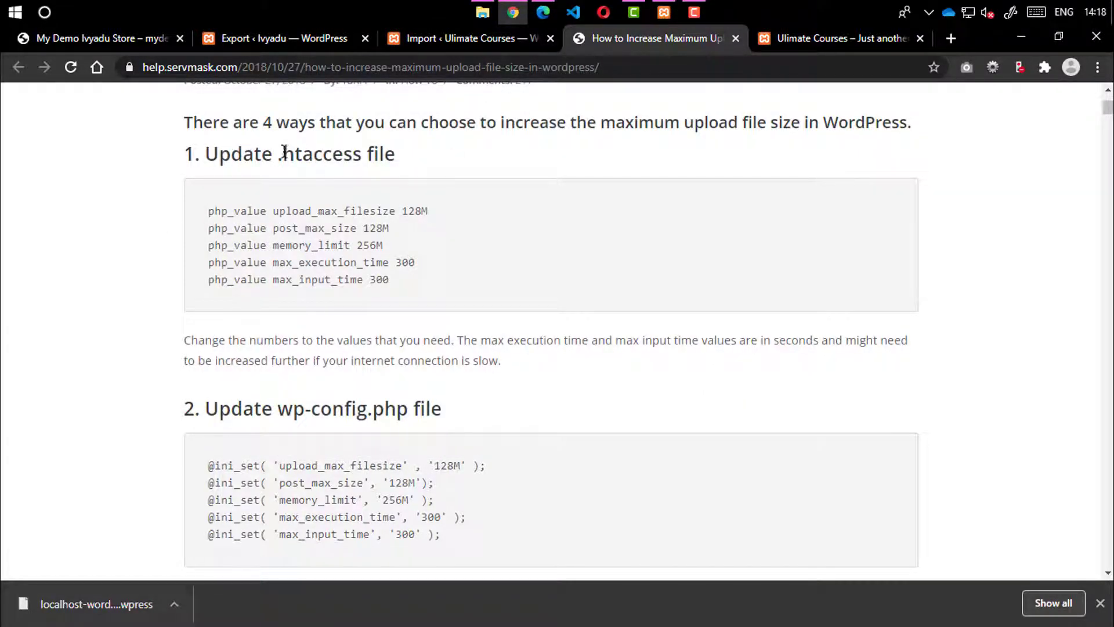
Step: Open the .htaccess file from the wp3 folder in Notepad++ and review its php_value upload limit lines
drag(284, 152, 376, 152)
double_click(383, 153)
click(482, 12)
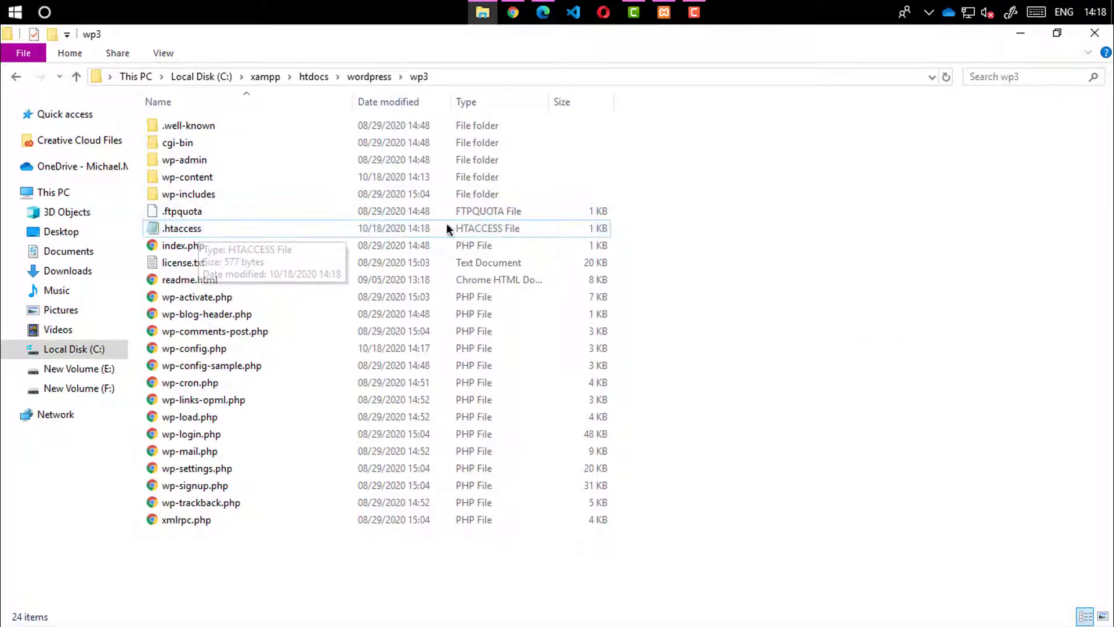
right_click(466, 228)
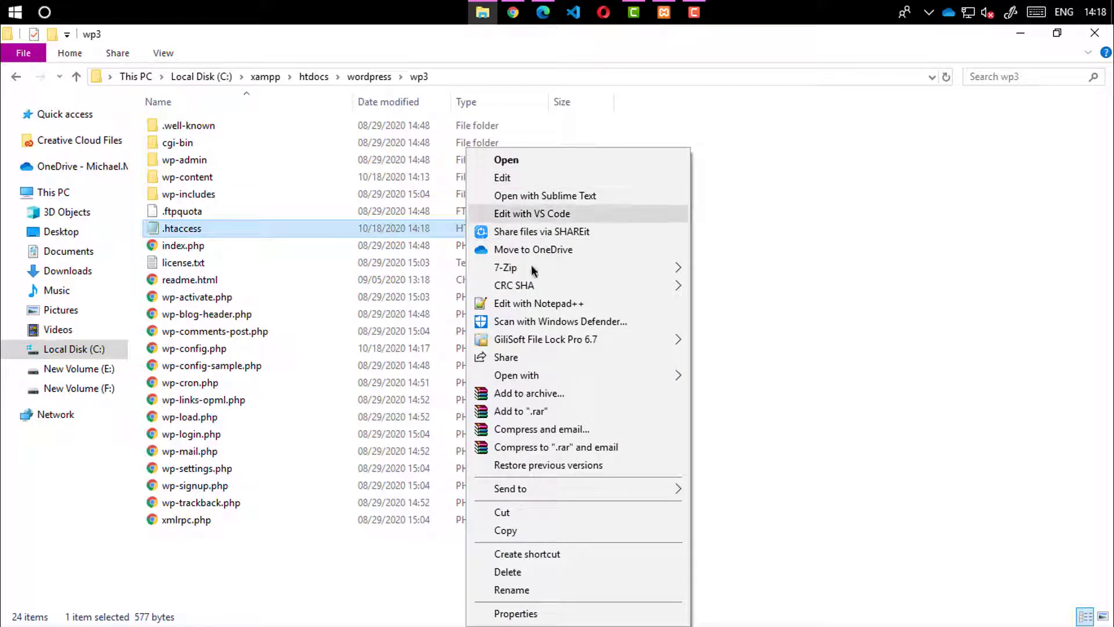
click(531, 304)
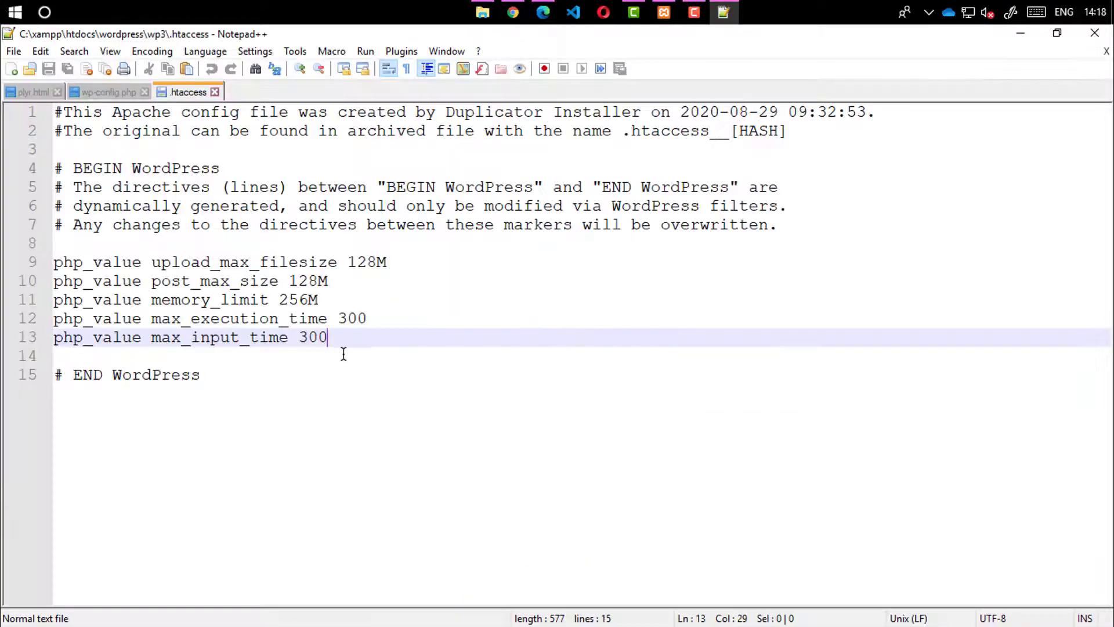
drag(342, 345, 46, 261)
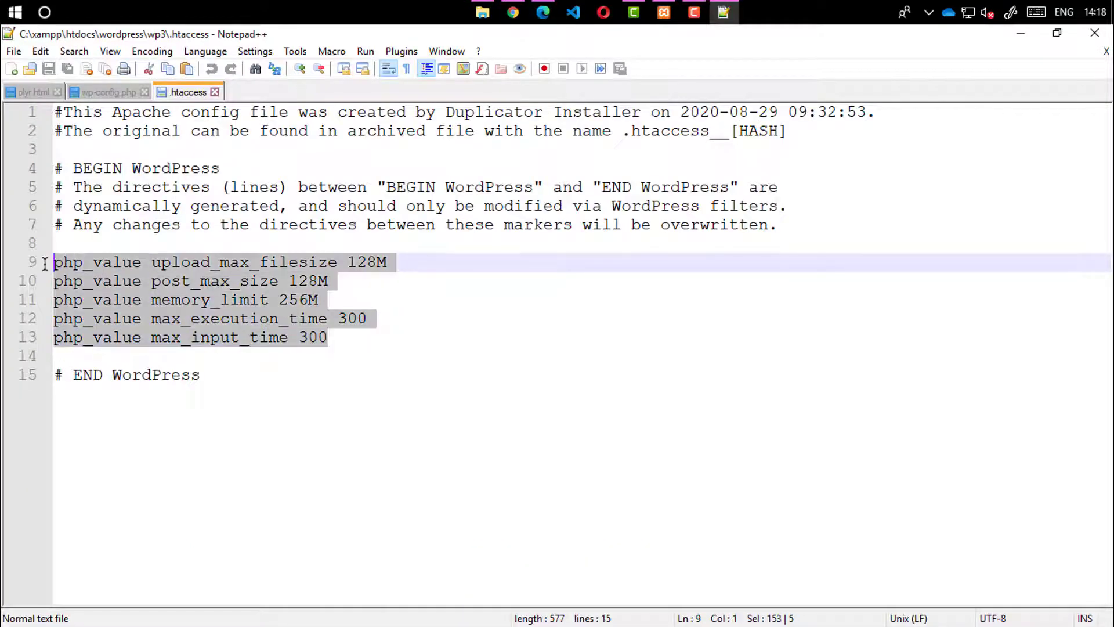
Step: Close Notepad++ and check the Apache and MySQL modules in the XAMPP Control Panel again
click(1094, 33)
click(493, 16)
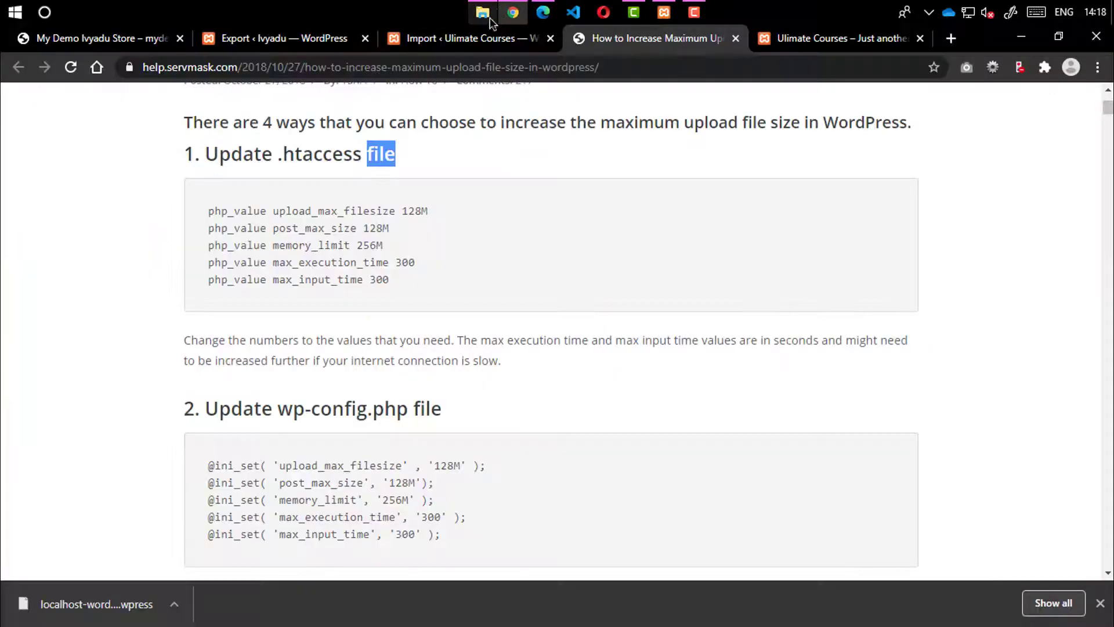
click(664, 12)
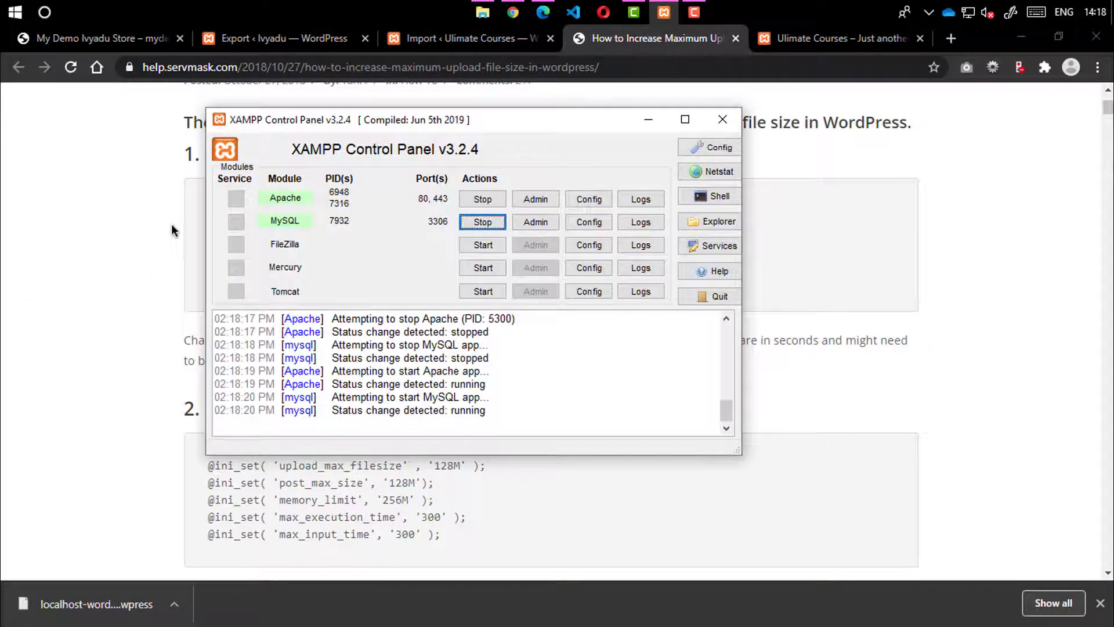
click(171, 225)
Step: Check the maximum upload file size on the Ulimate Courses import page
click(480, 46)
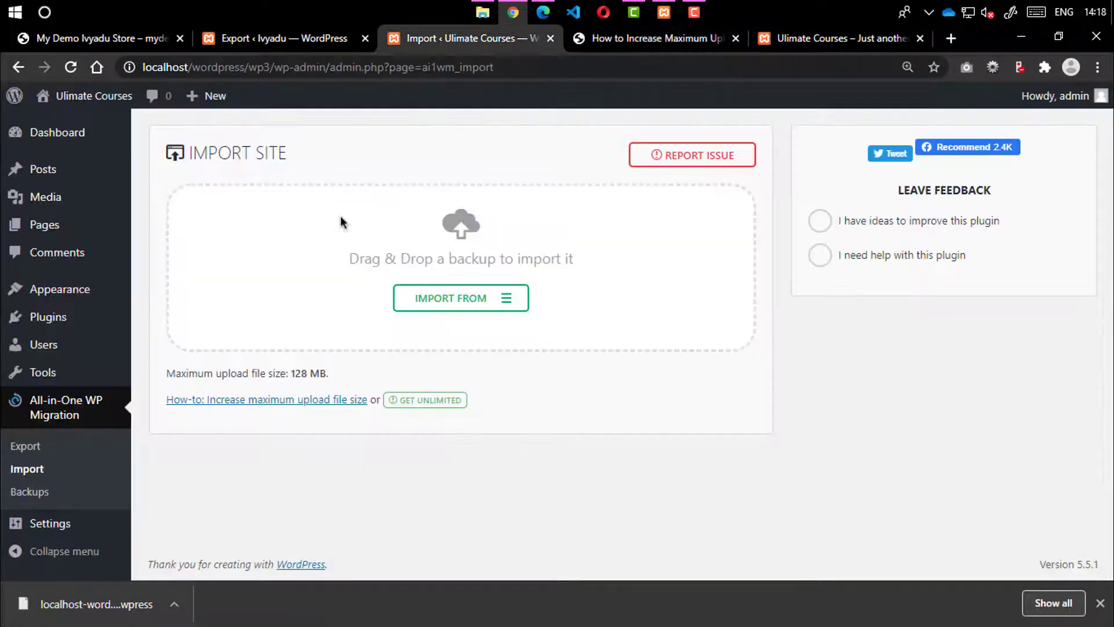
drag(291, 373, 328, 373)
click(380, 365)
Step: Import the downloaded .wpress backup into the Ulimate Courses site, accepting the overwrite of its existing content, and finish the import
drag(116, 606, 490, 274)
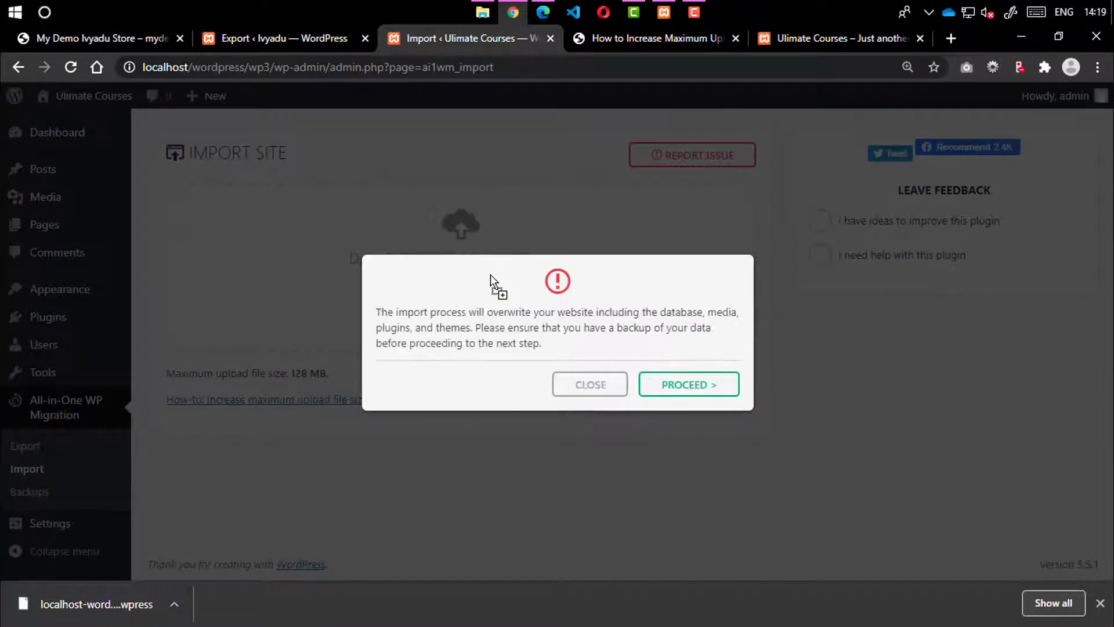
click(682, 385)
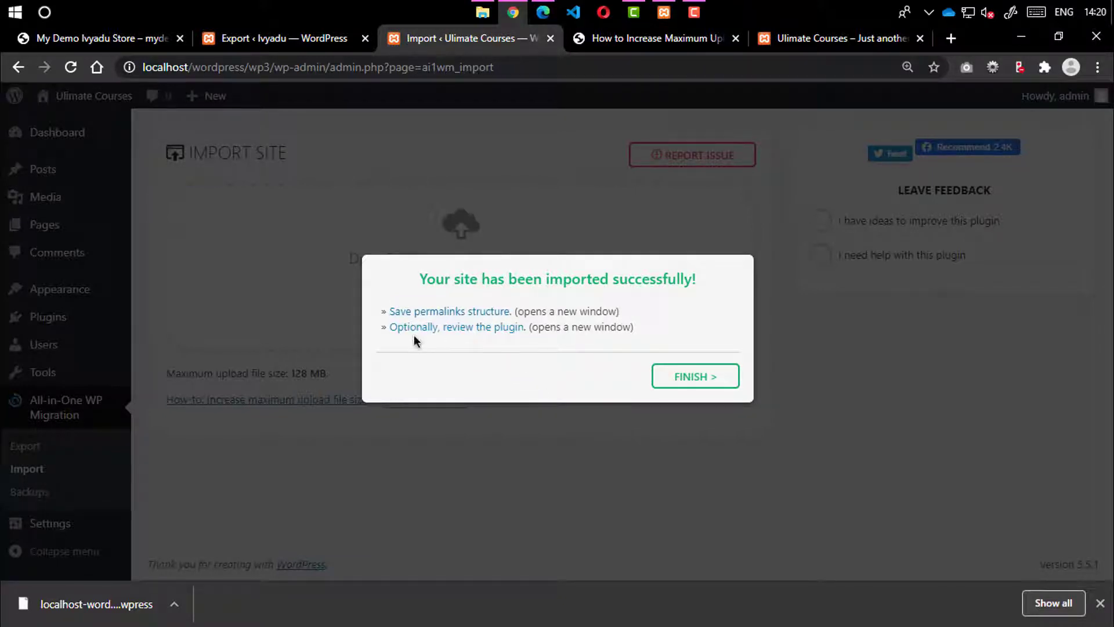
drag(537, 326, 613, 319)
click(612, 316)
click(695, 379)
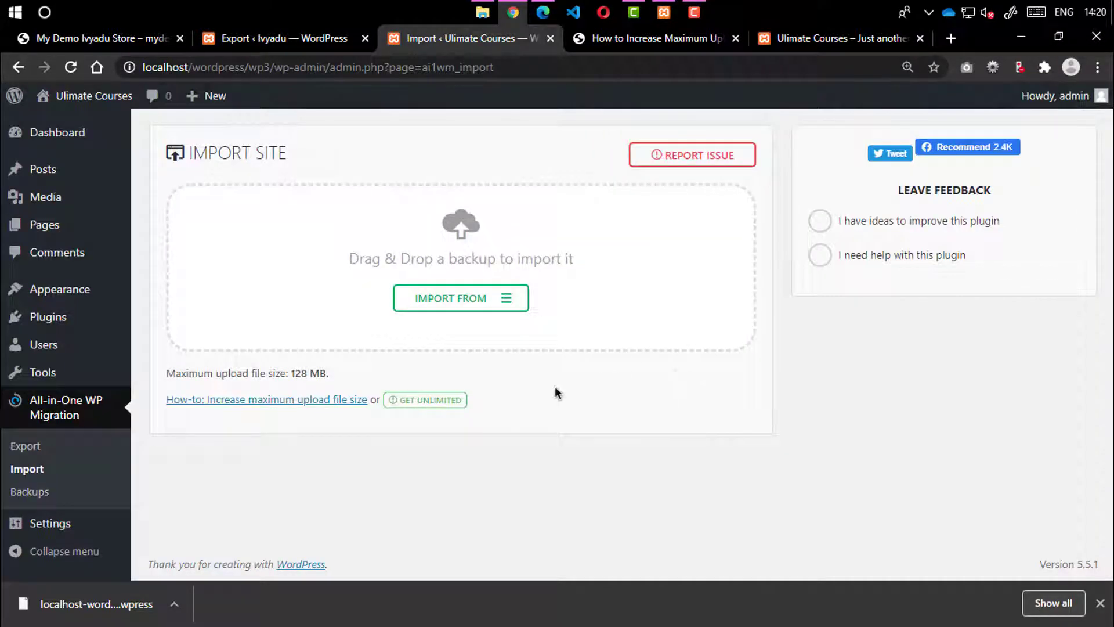
Step: Log back in to the wp3 admin with the saved credentials, review the installed plugins, and open the imported posts list
click(91, 323)
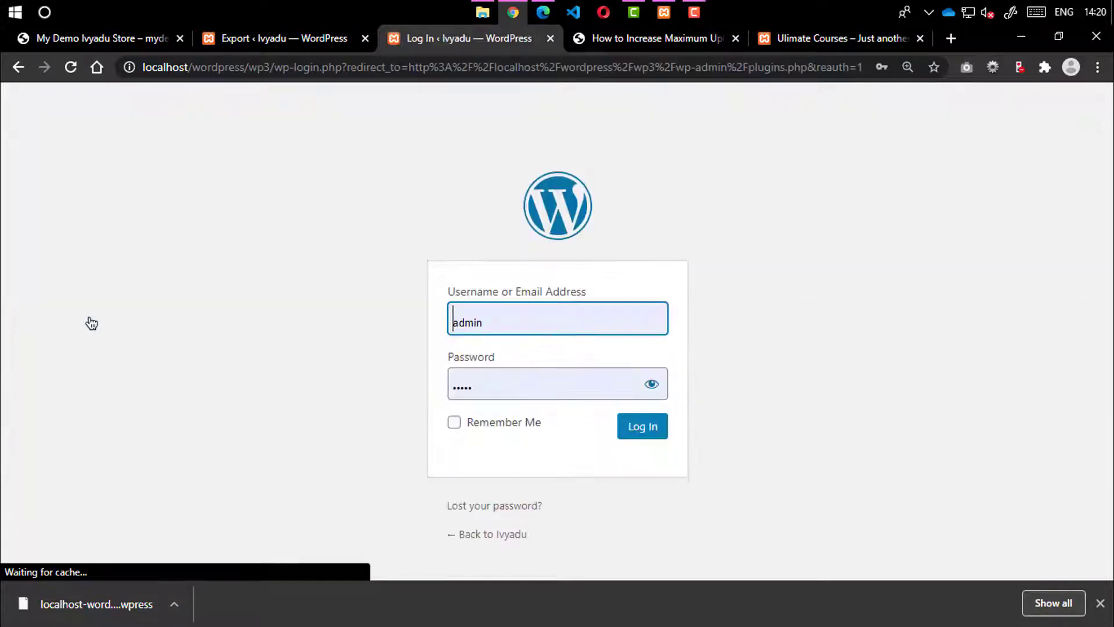
click(642, 438)
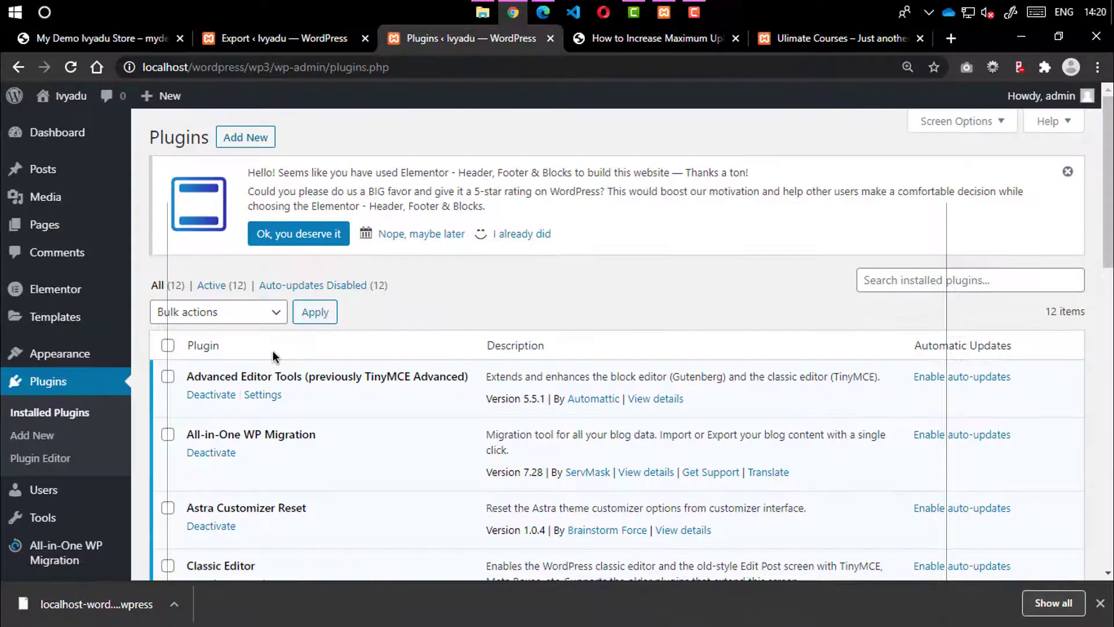
scroll(275, 354, down, 12)
scroll(283, 409, down, 3)
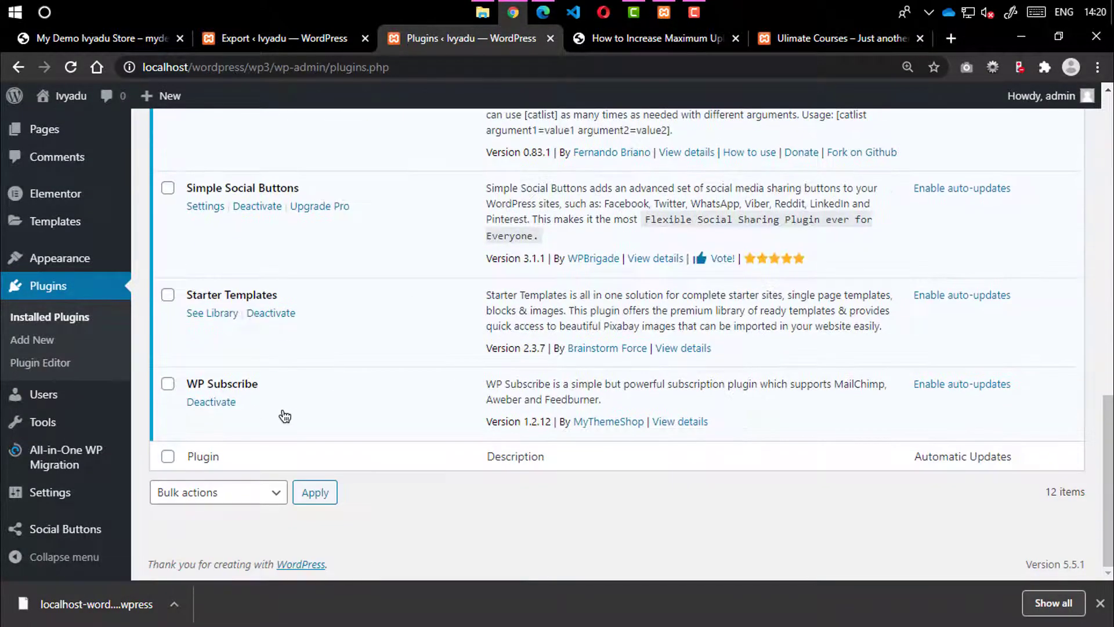
scroll(286, 410, up, 15)
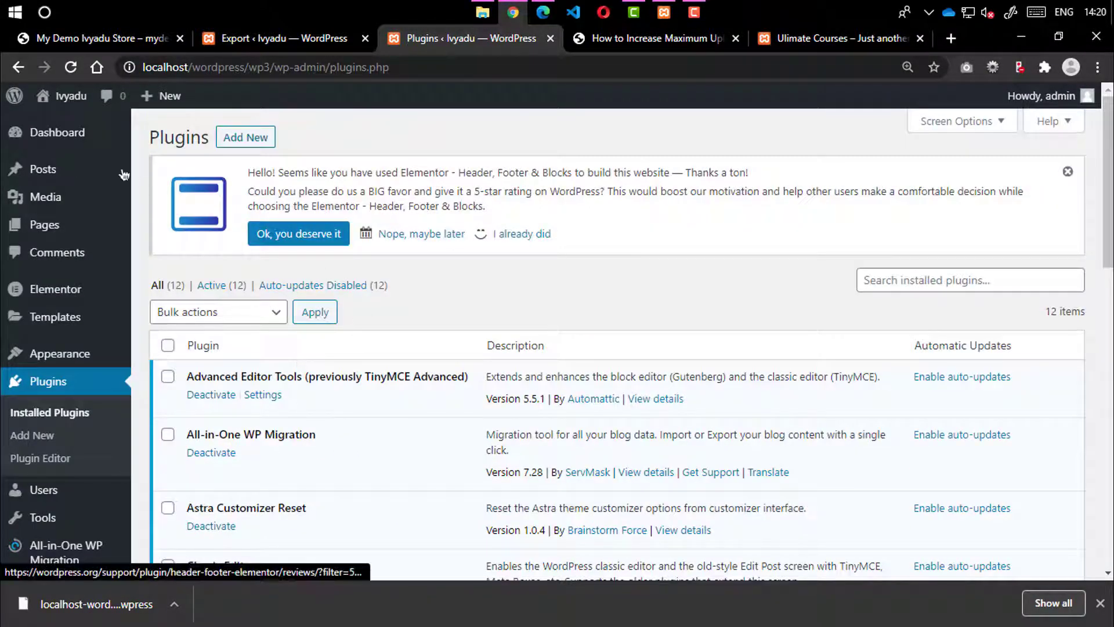
click(54, 170)
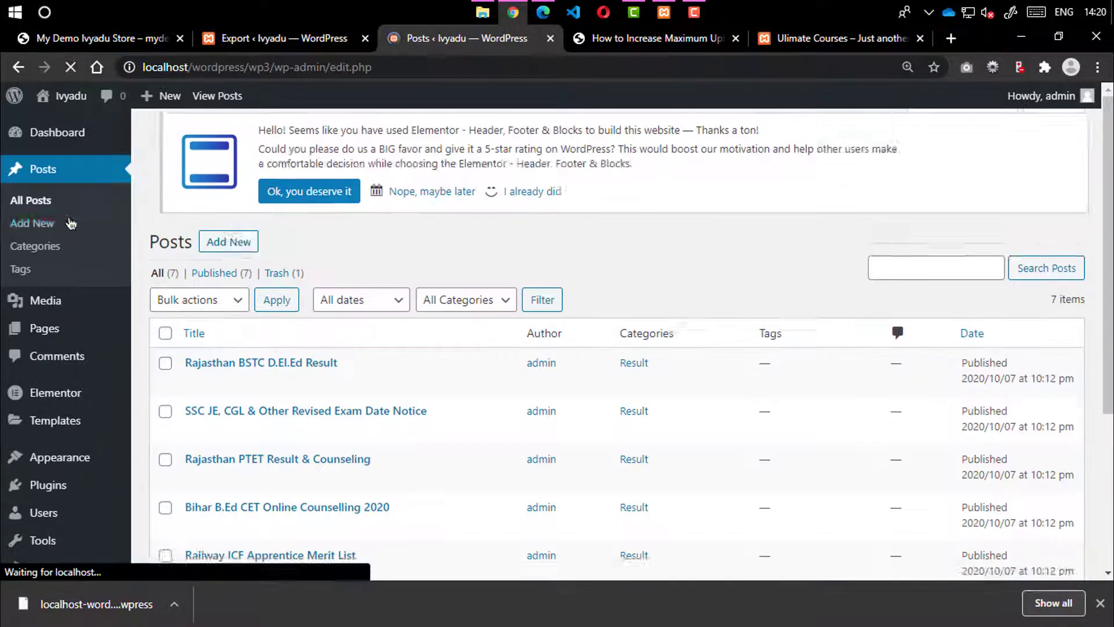
Step: Reload the wp3 site's front page and look through its imported home page content
click(611, 36)
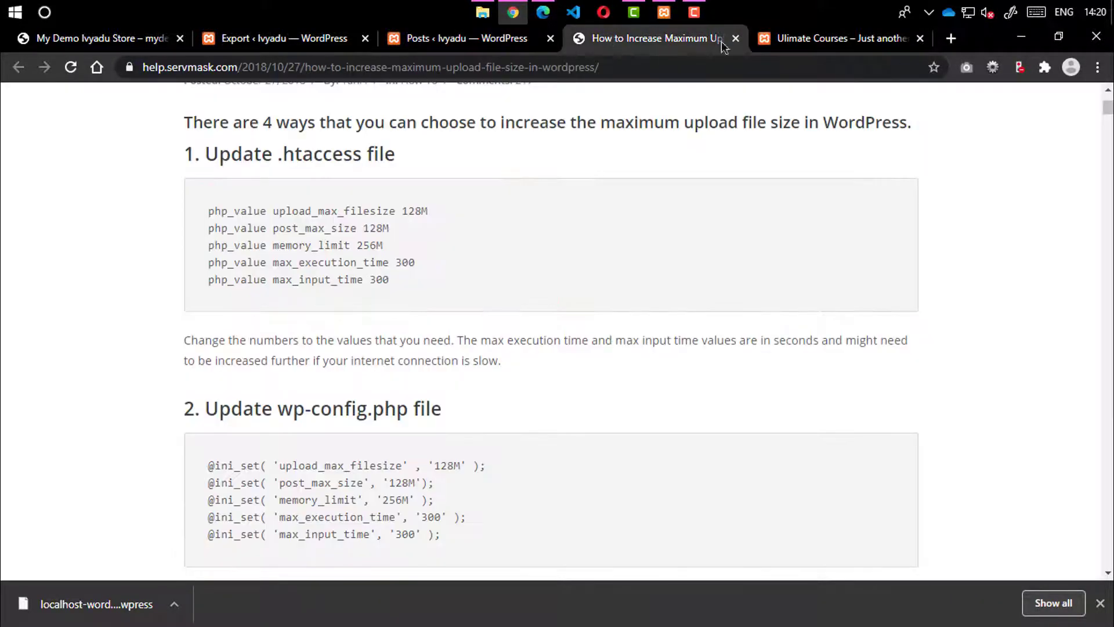
click(816, 39)
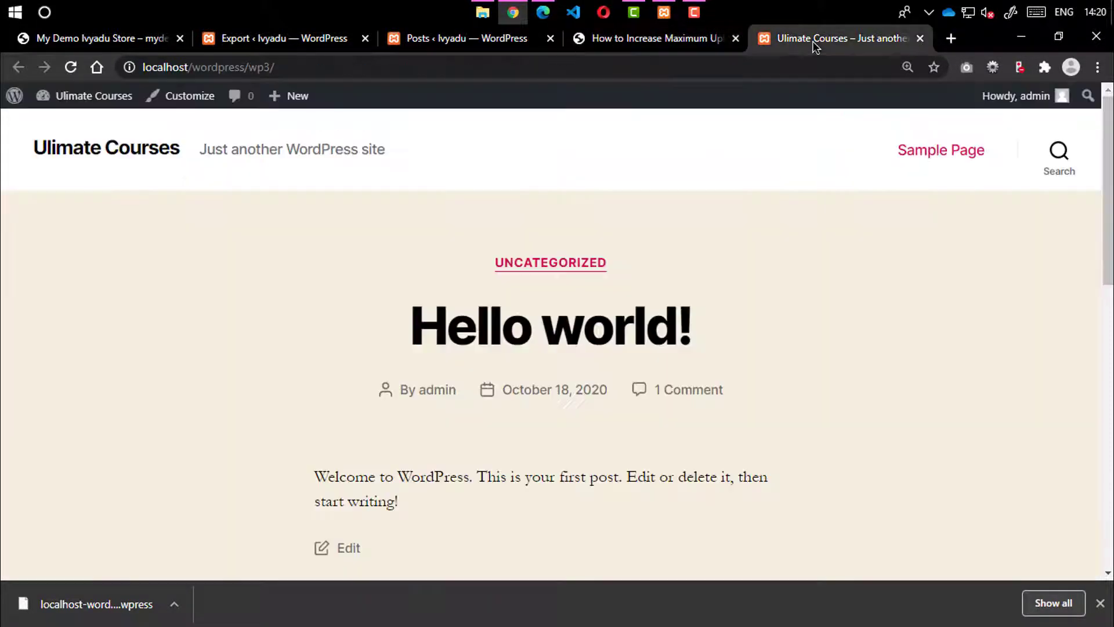
click(70, 68)
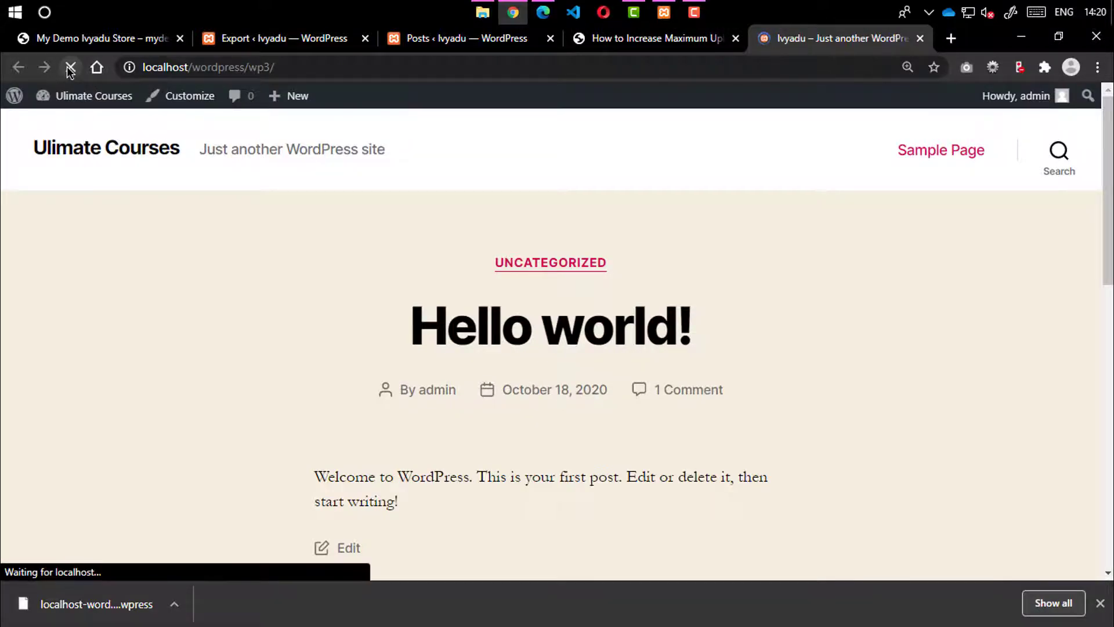
scroll(386, 181, down, 20)
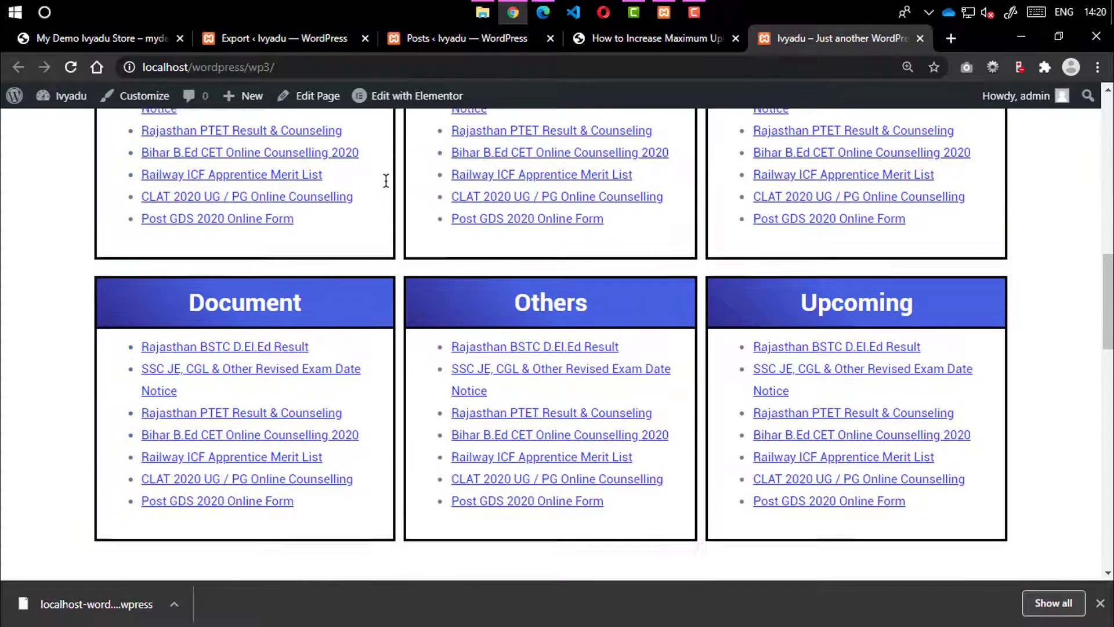
scroll(386, 181, up, 20)
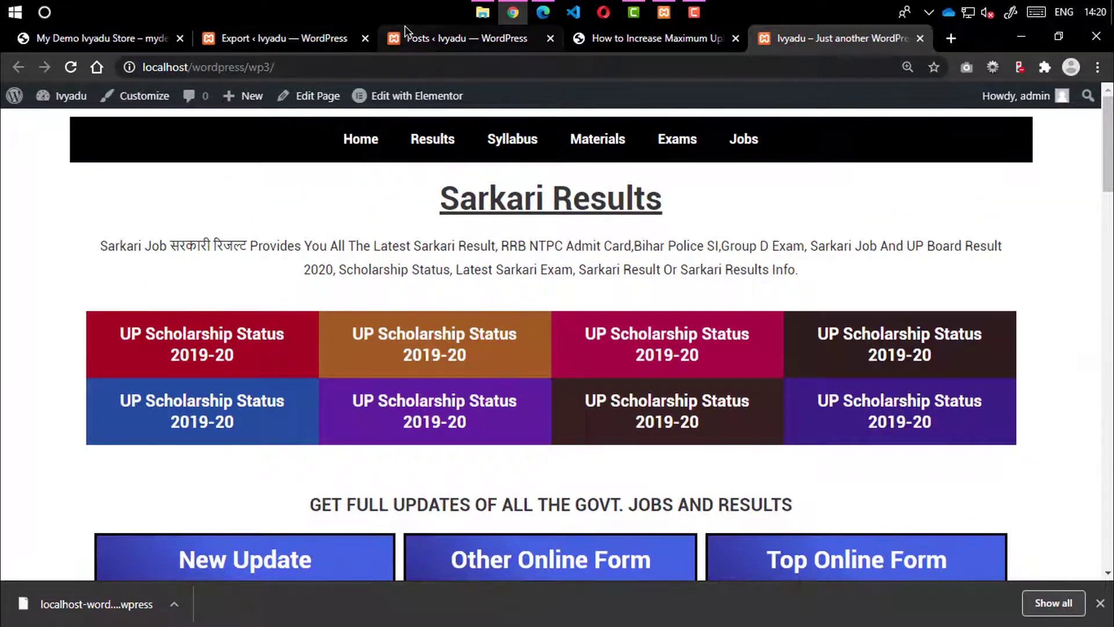
click(464, 38)
click(757, 46)
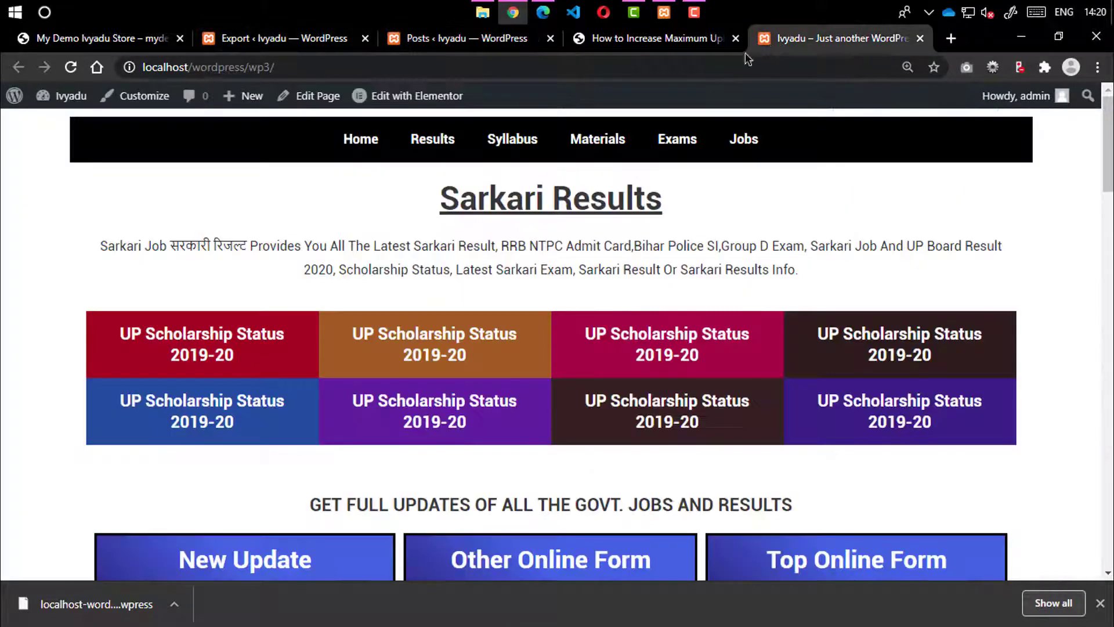
Step: Examine the imported posts and the Elementor notice on the wp3 admin's Posts page
click(454, 44)
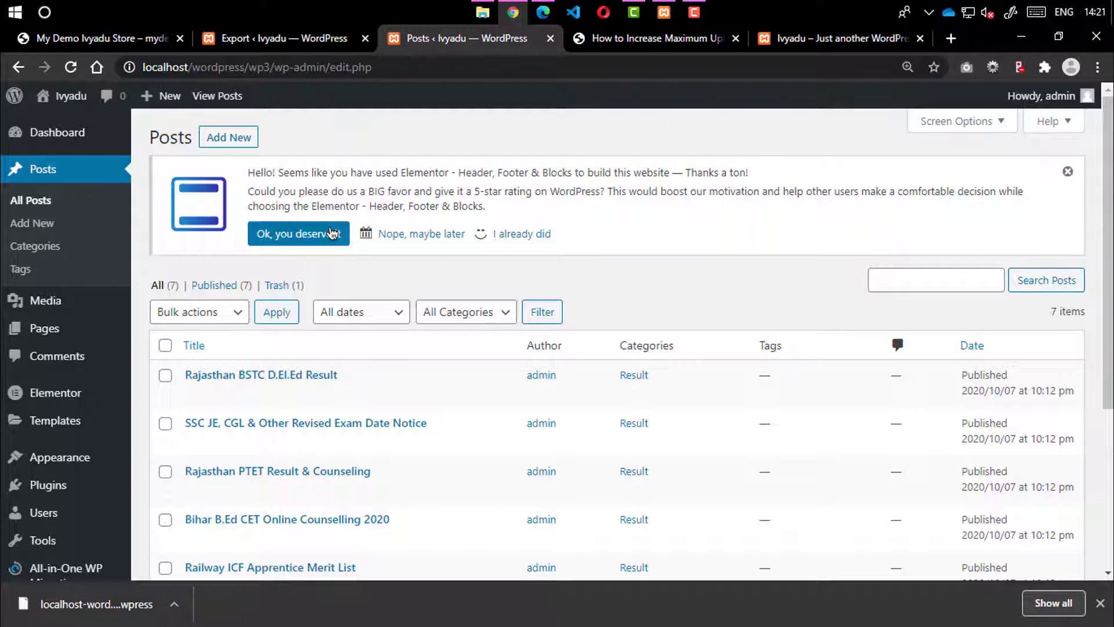
scroll(413, 241, down, 5)
scroll(413, 242, up, 5)
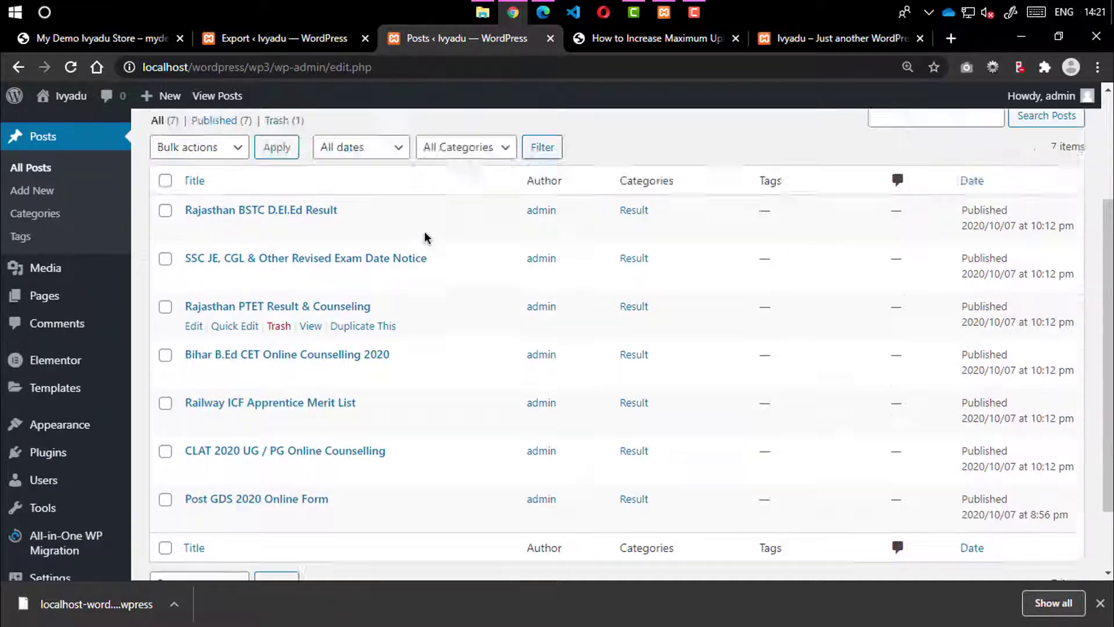
drag(486, 207, 372, 142)
click(372, 143)
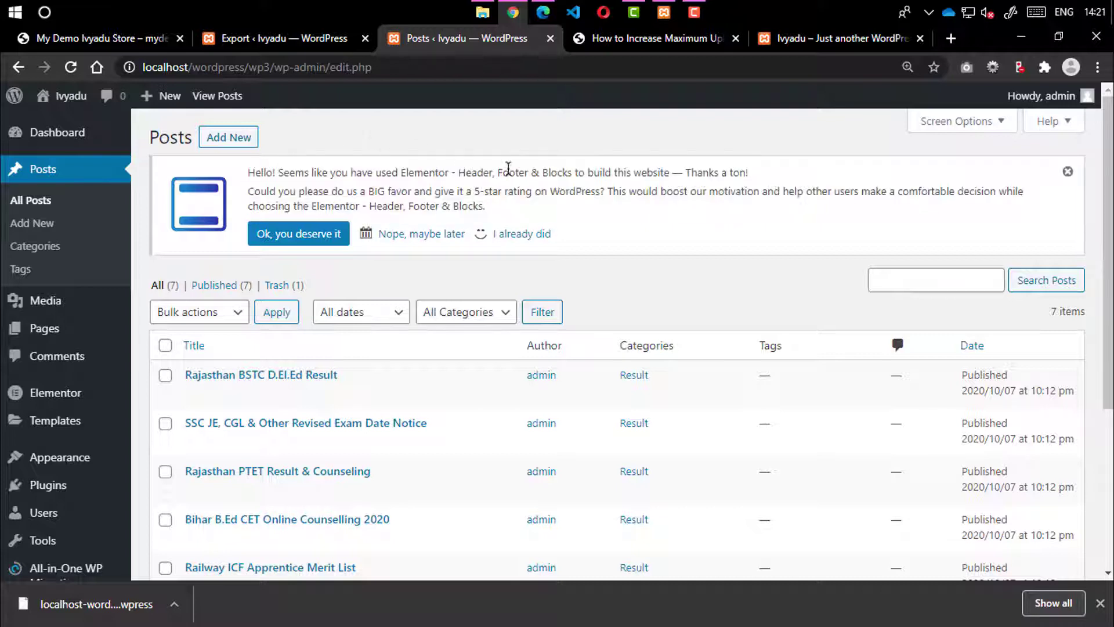
drag(486, 207, 269, 164)
click(408, 123)
Step: Review the migrated home page again, from its navigation menu down to the Sarkari Results text section
click(809, 38)
scroll(576, 203, down, 10)
scroll(576, 204, down, 5)
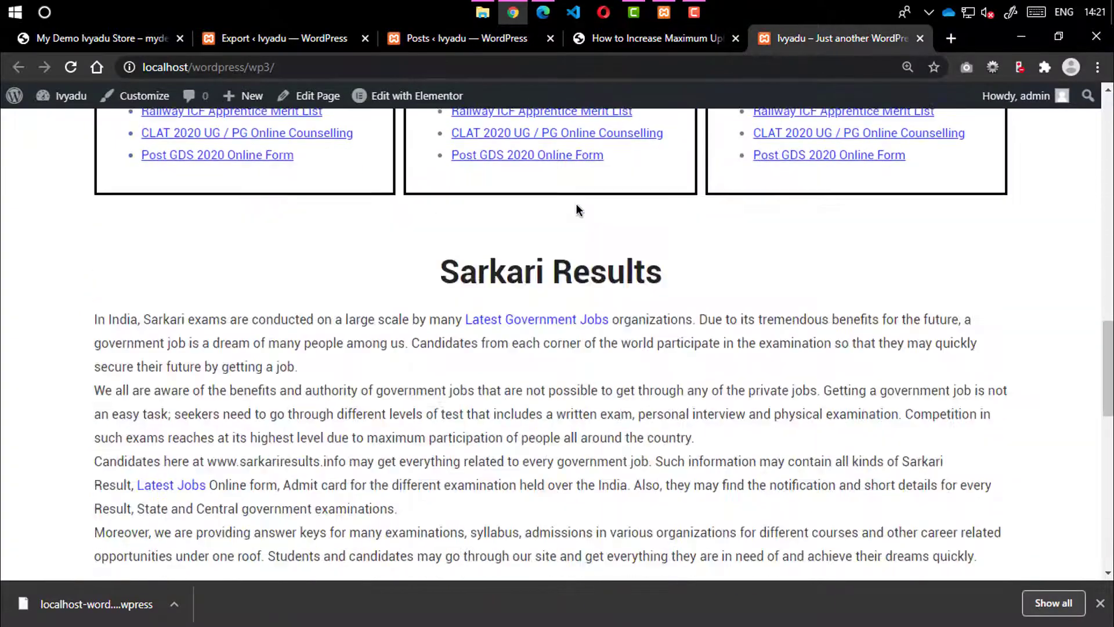
scroll(496, 246, up, 15)
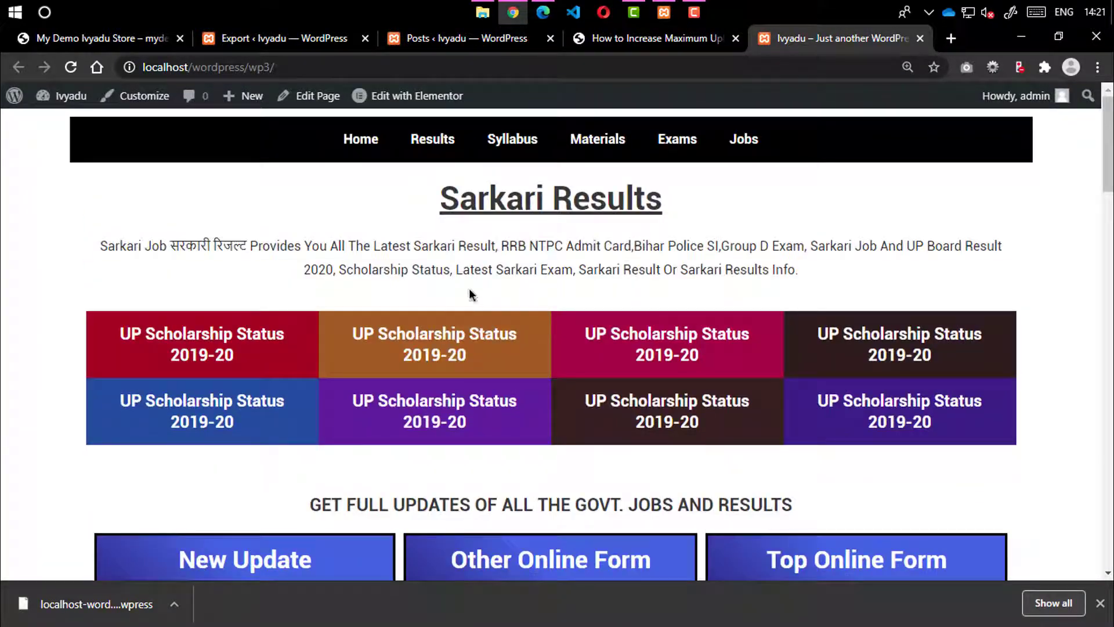
key(ctrl+shift+Tab)
click(474, 51)
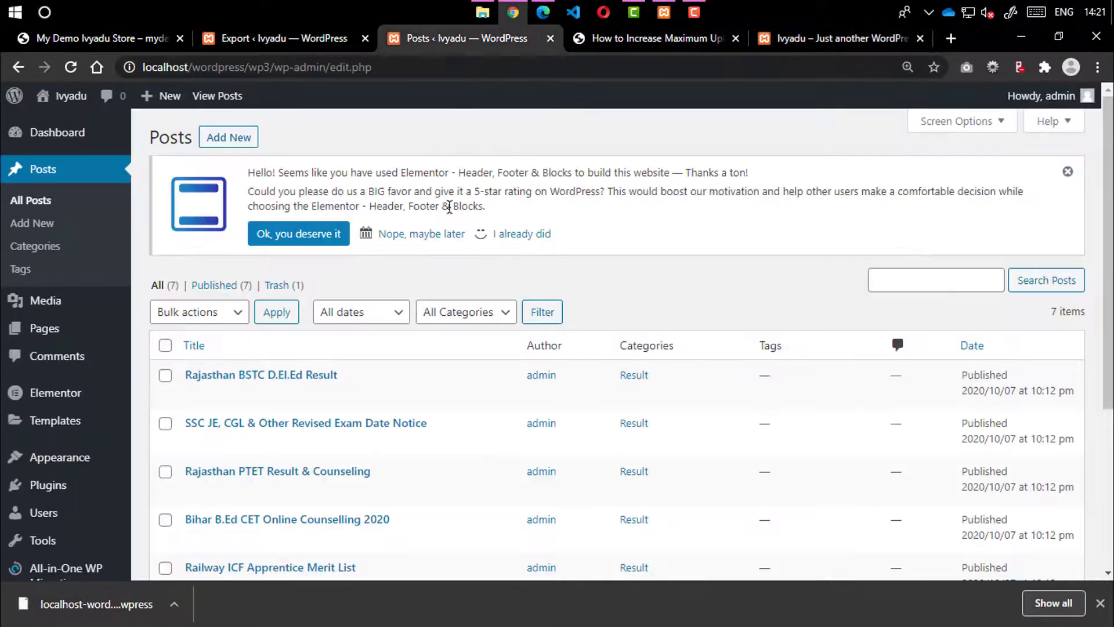
drag(496, 215, 246, 174)
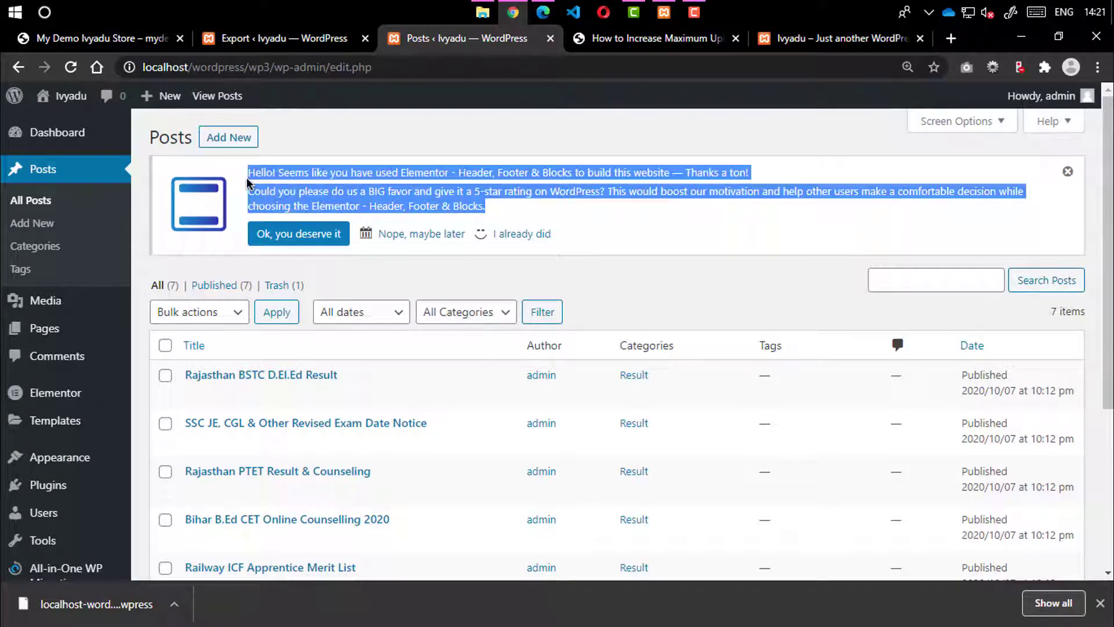
click(383, 274)
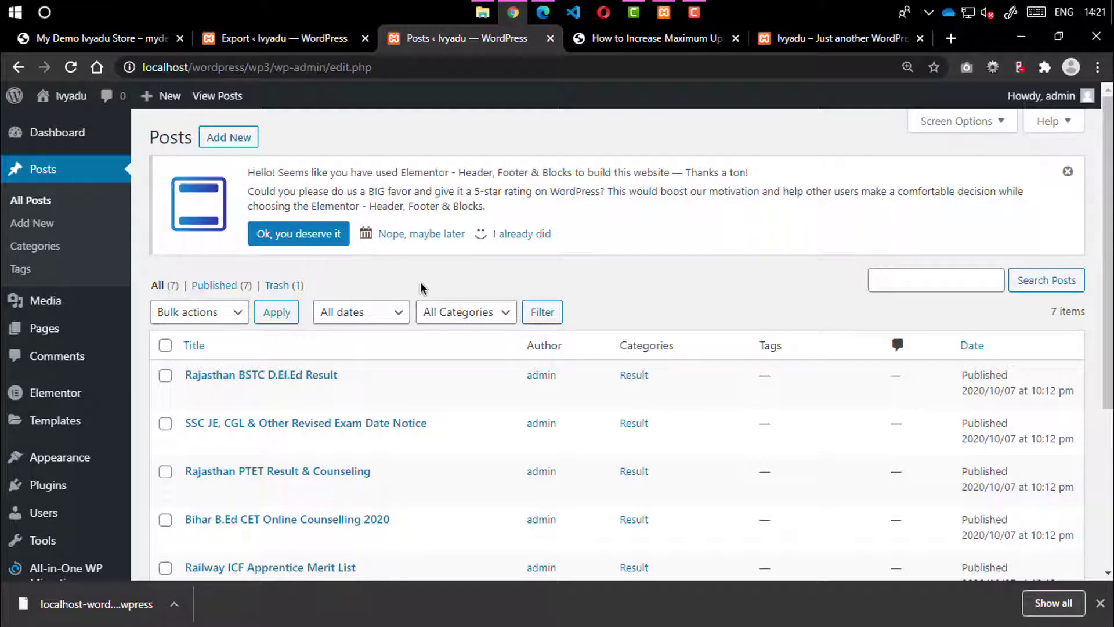
click(667, 39)
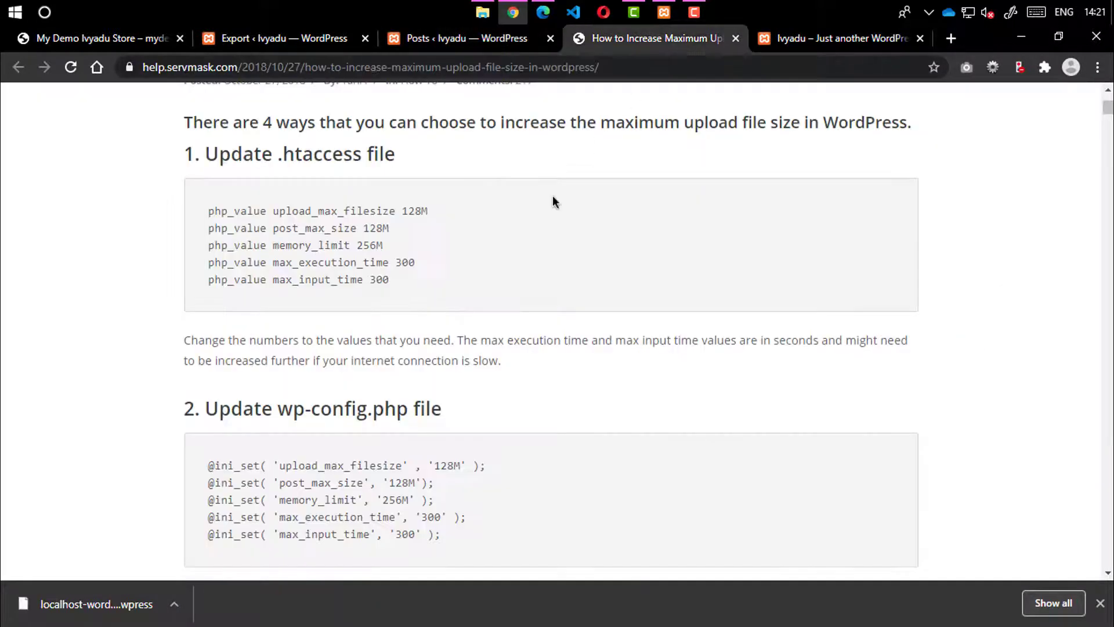
click(820, 41)
click(470, 39)
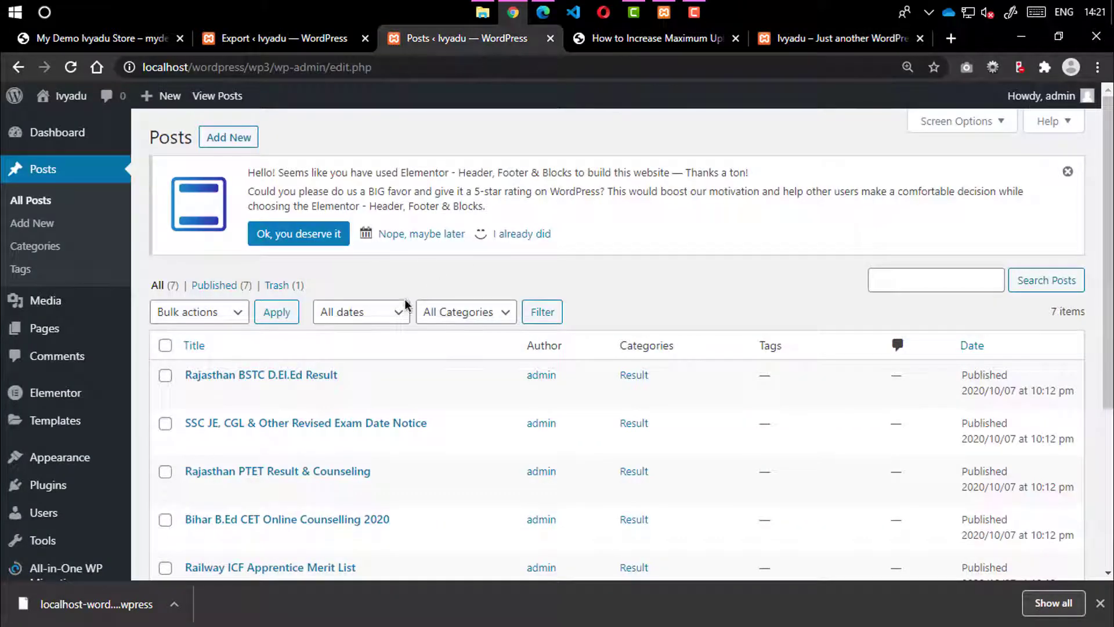
scroll(414, 281, down, 5)
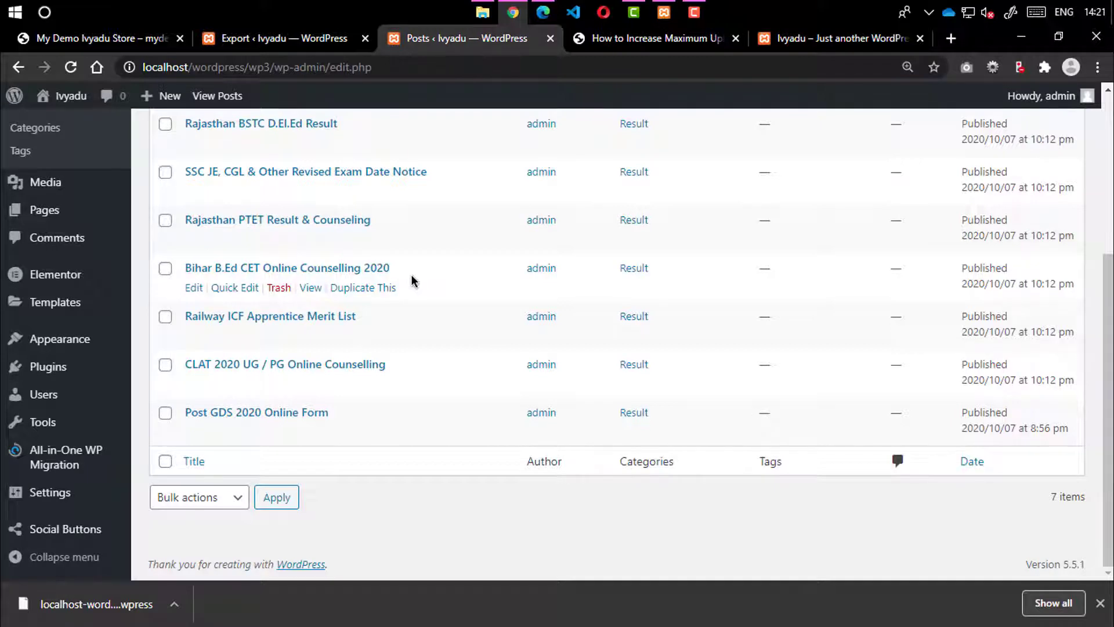
scroll(412, 281, up, 5)
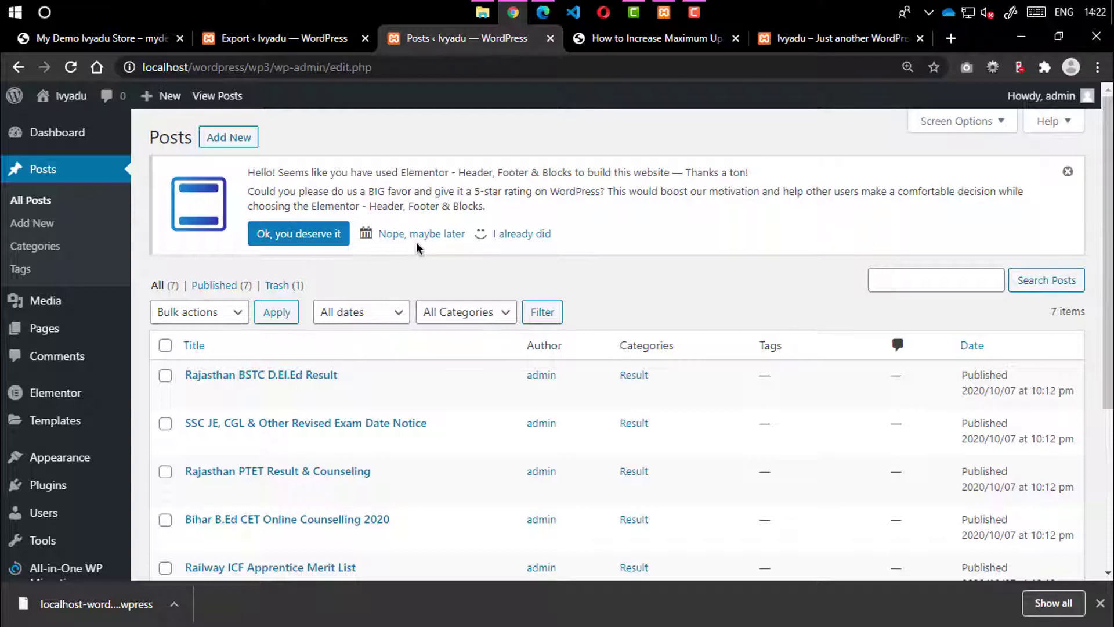
Step: Switch to Microsoft Edge to view the uploads on the Ivyadu YouTube channel, and return to the Posts page in Chrome
click(544, 11)
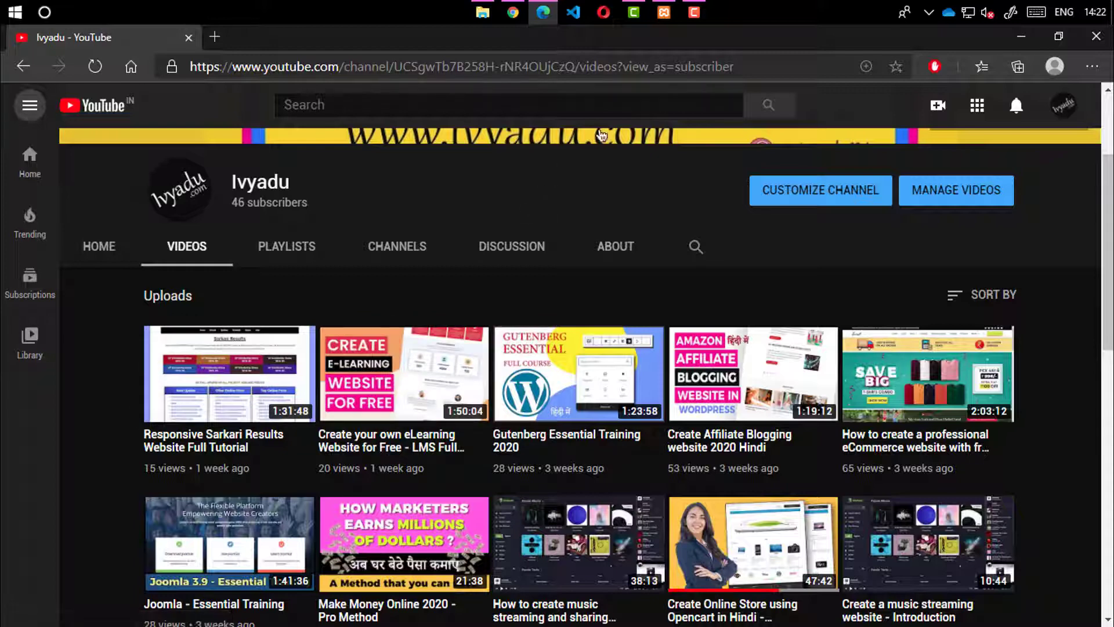
click(1009, 42)
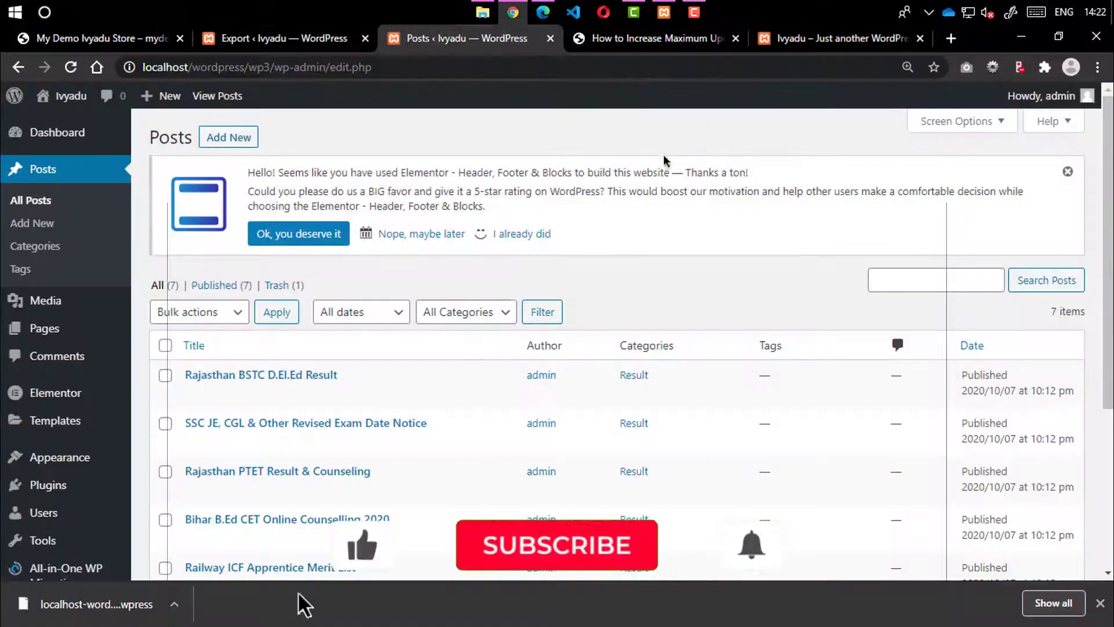